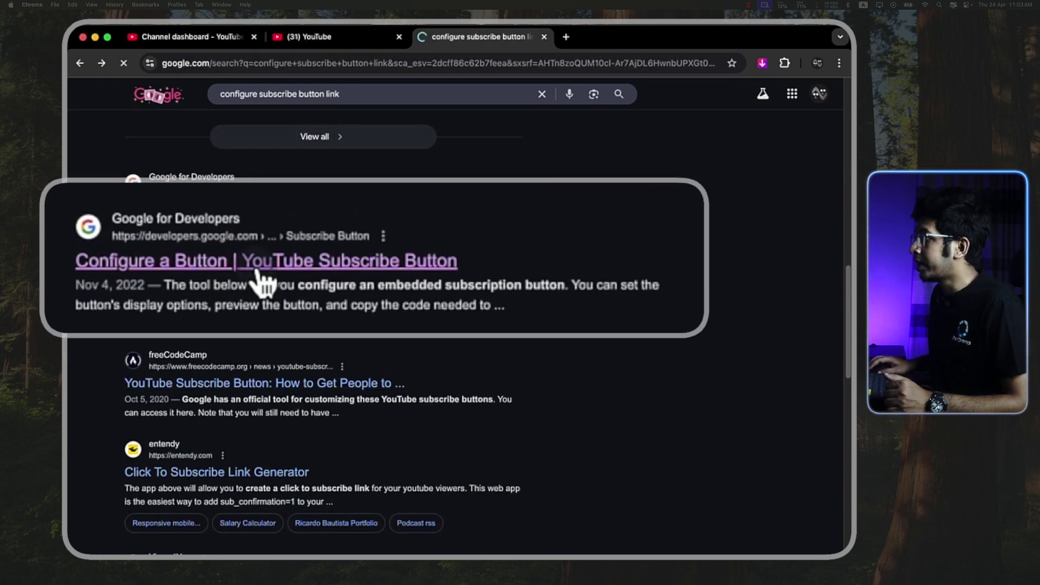
Open Google's "Configure a Button" page for the YouTube Subscribe Button and replace GoogleDevelopers with the channel's own ID.
{"action": "left_click", "coordinate": [246, 215]}
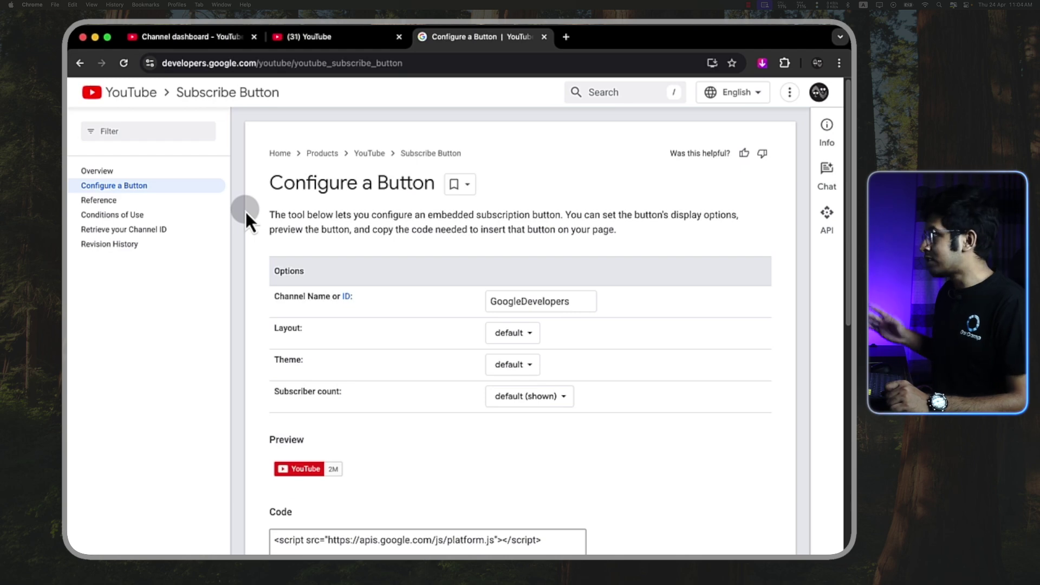
{"action": "left_click", "coordinate": [595, 312]}
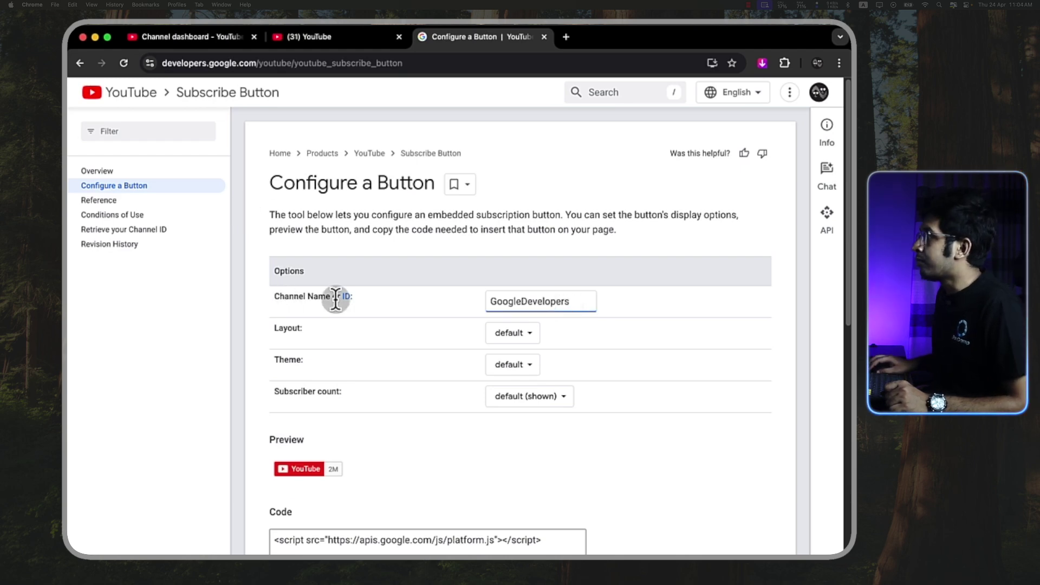
{"action": "left_click_drag", "start_coordinate": [581, 300], "coordinate": [473, 303]}
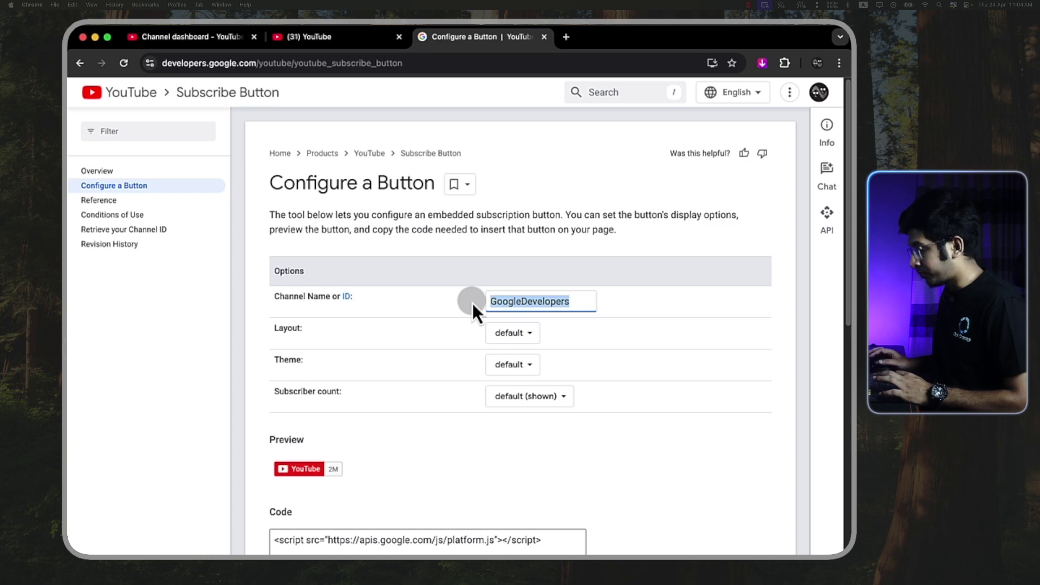
{"action": "key", "text": "super+v"}
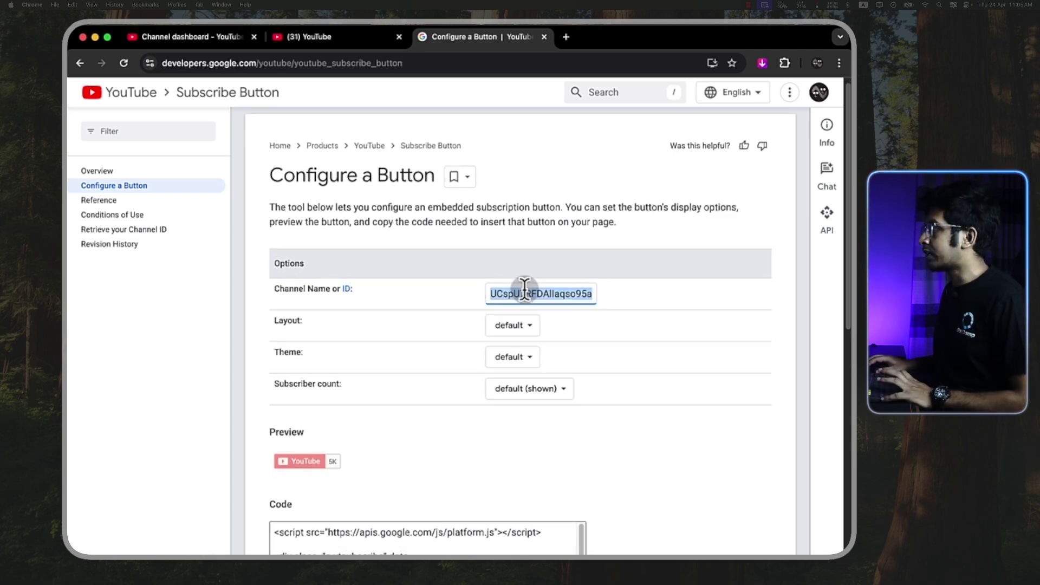
{"action": "key", "text": "Right"}
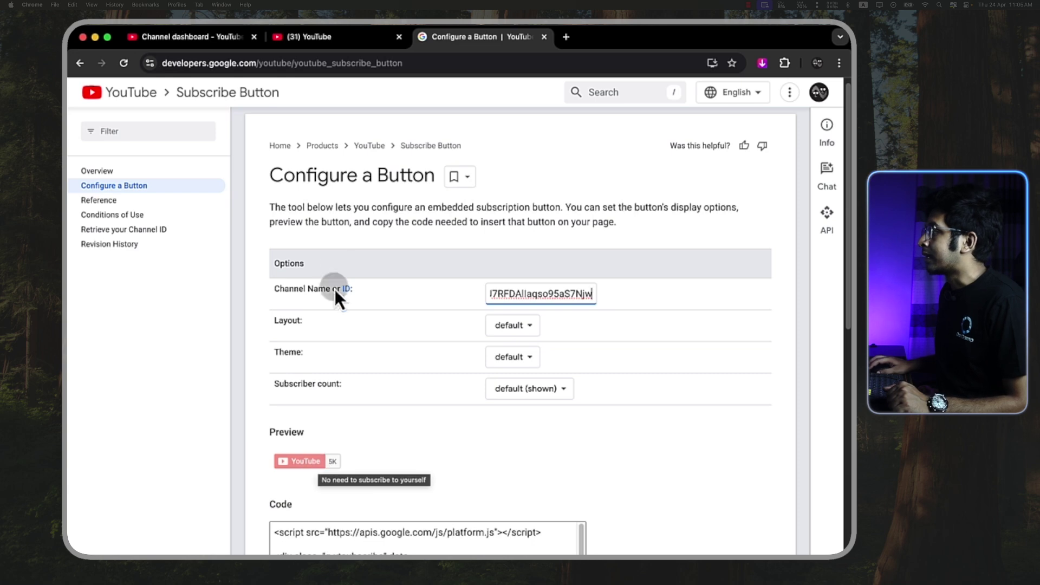
Set the subscribe button's layout to full and check it in the preview.
{"action": "left_click", "coordinate": [517, 327]}
{"action": "left_click", "coordinate": [330, 465]}
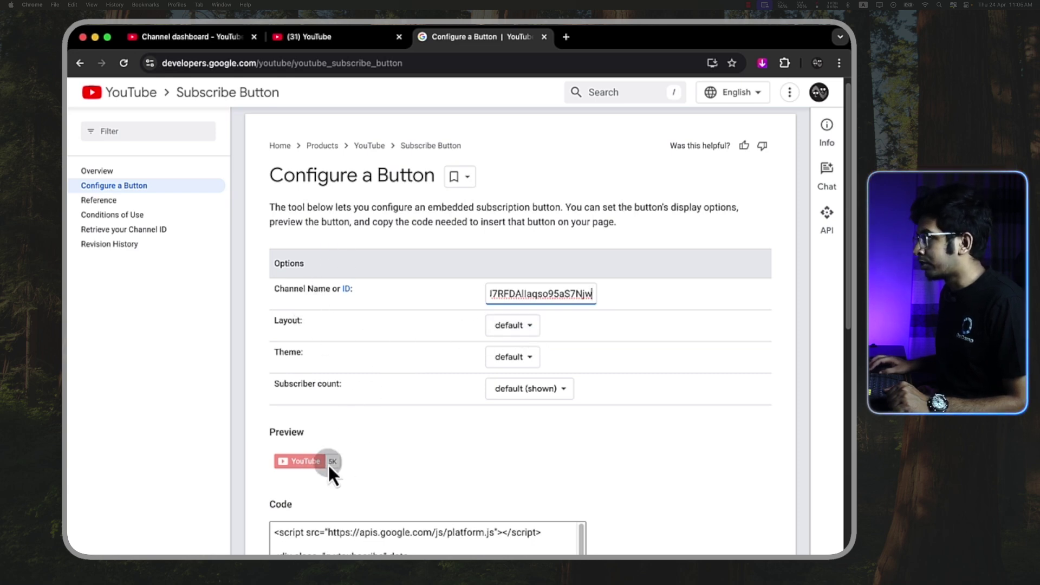
{"action": "left_click", "coordinate": [522, 328]}
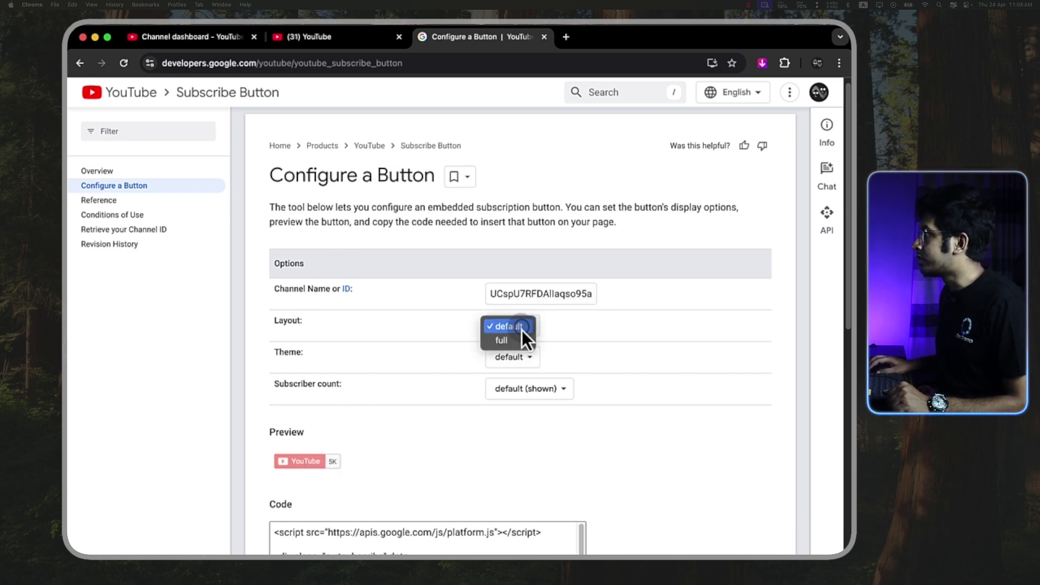
{"action": "left_click", "coordinate": [512, 340]}
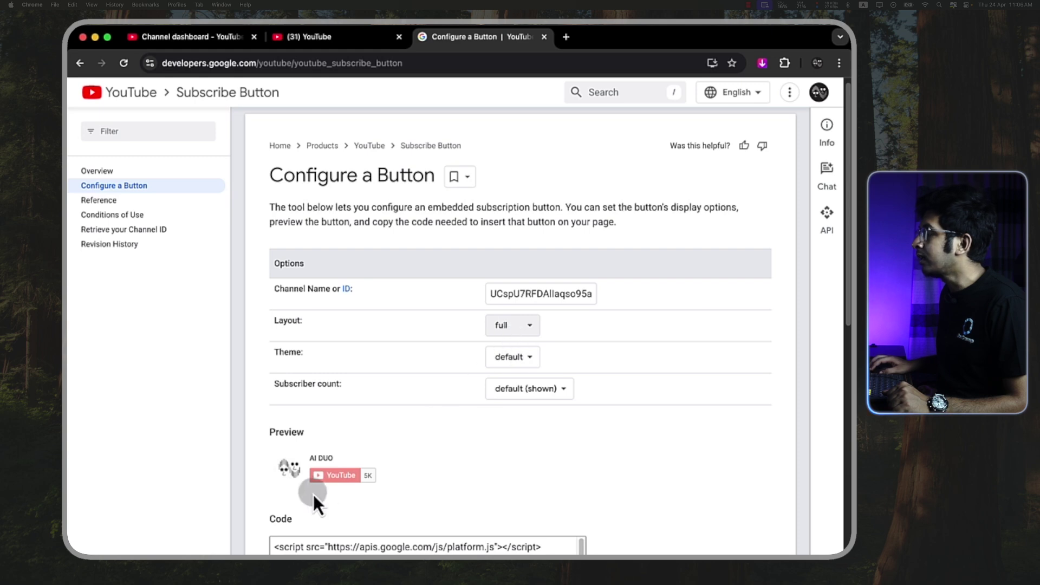
{"action": "left_click", "coordinate": [324, 460]}
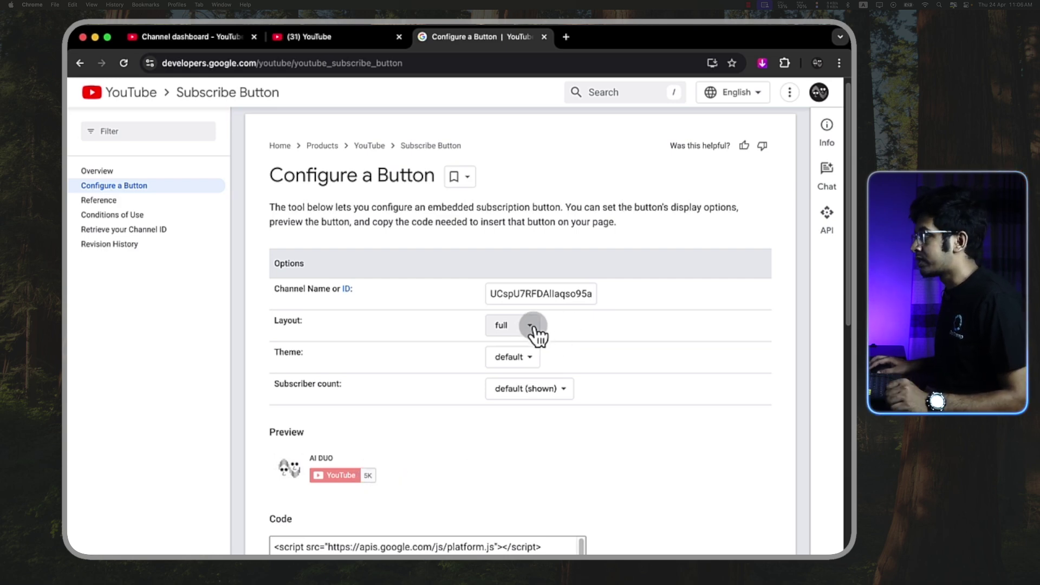
Set the subscribe button's theme to dark and its subscriber count to hidden.
{"action": "left_click", "coordinate": [527, 360]}
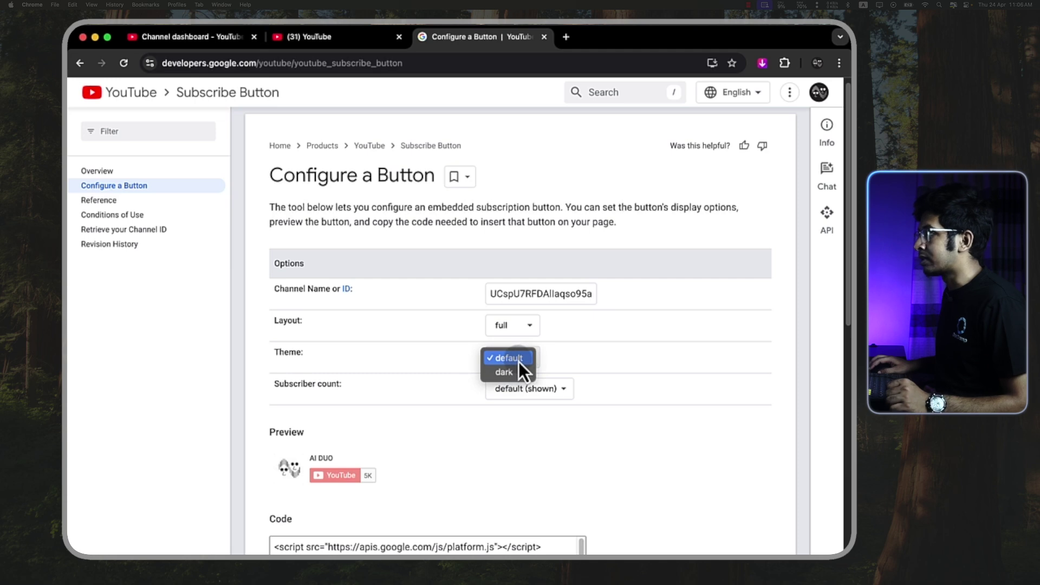
{"action": "left_click", "coordinate": [514, 372]}
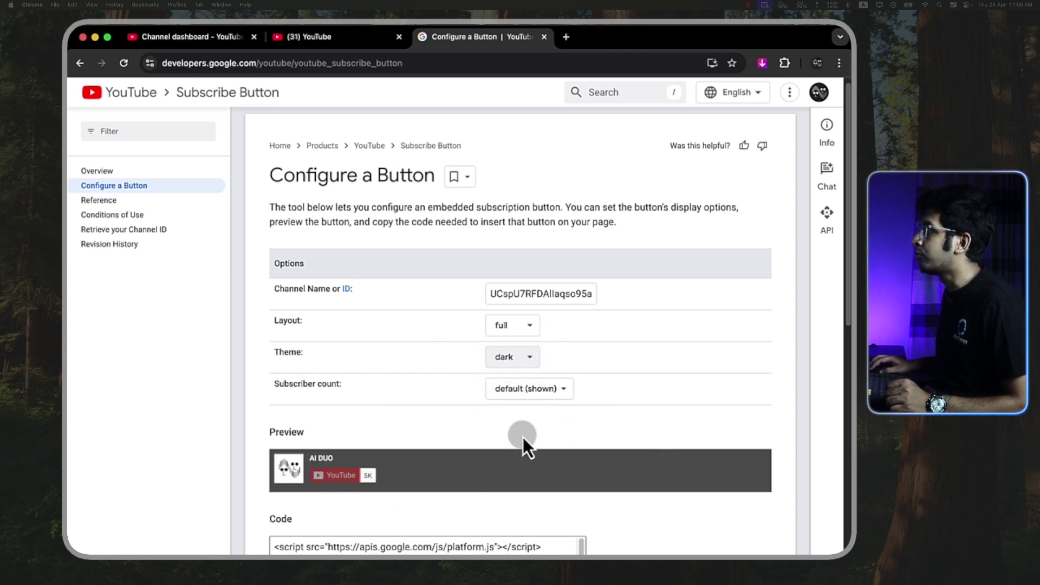
{"action": "left_click", "coordinate": [531, 395]}
{"action": "left_click", "coordinate": [522, 405]}
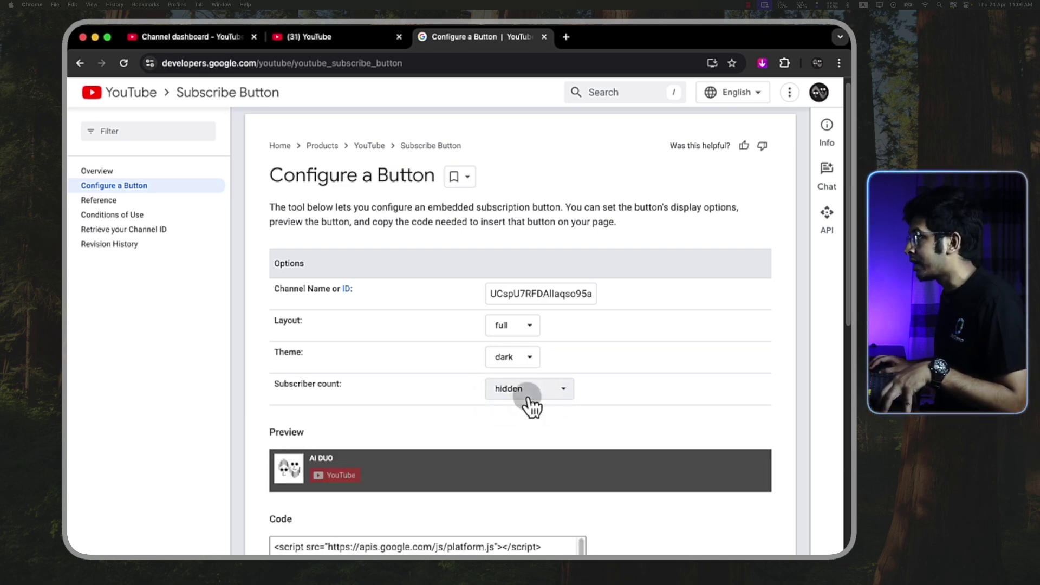
Select the complete generated embed code of the subscribe button for copying.
{"action": "scroll", "coordinate": [431, 474], "scroll_direction": "down", "scroll_amount": 3}
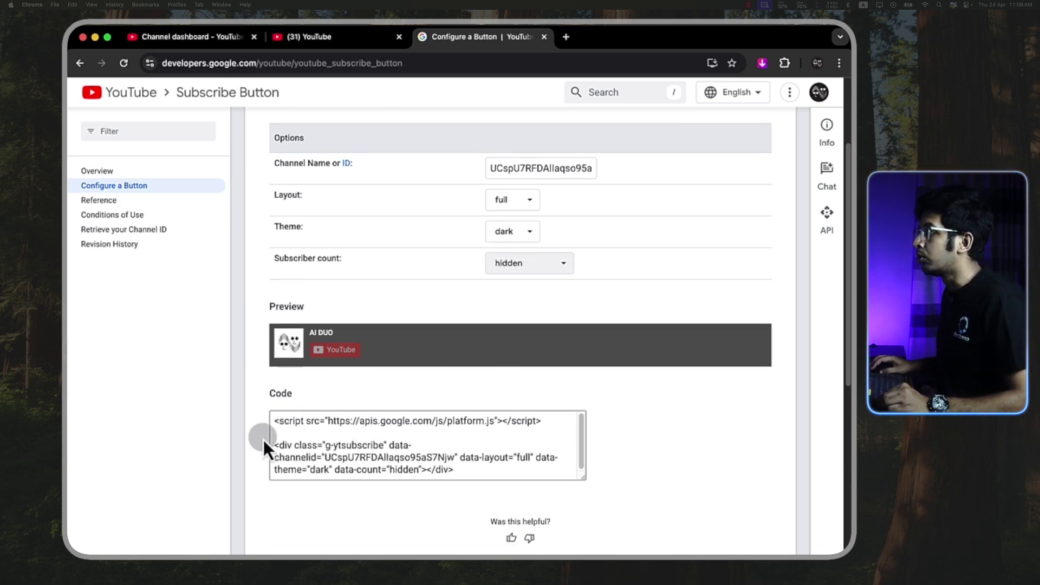
{"action": "left_click", "coordinate": [279, 422]}
{"action": "key", "text": "super+a"}
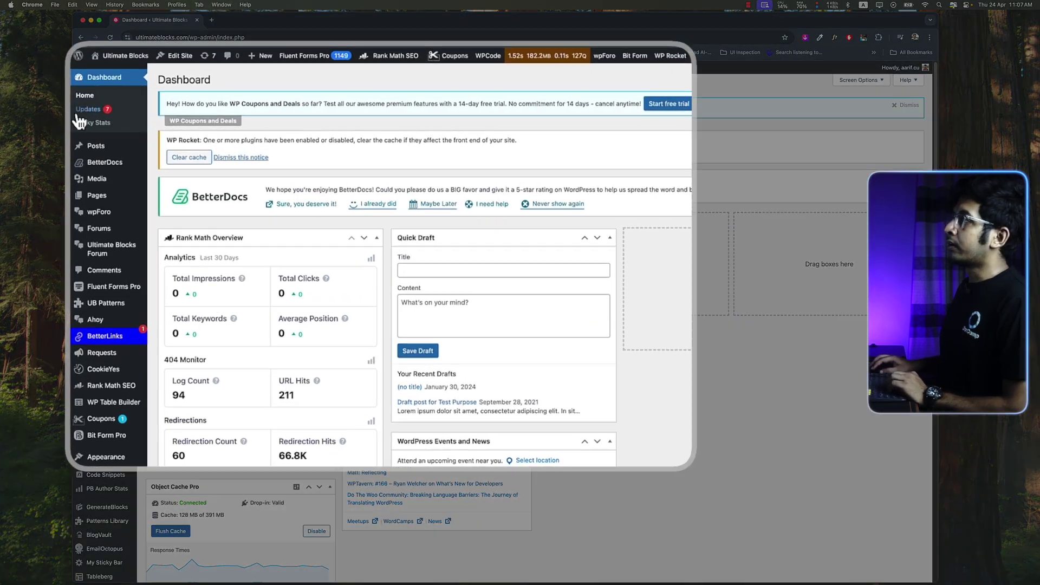
Create a new post on the WordPress site and insert a Custom HTML block in it.
{"action": "mouse_move", "coordinate": [104, 157]}
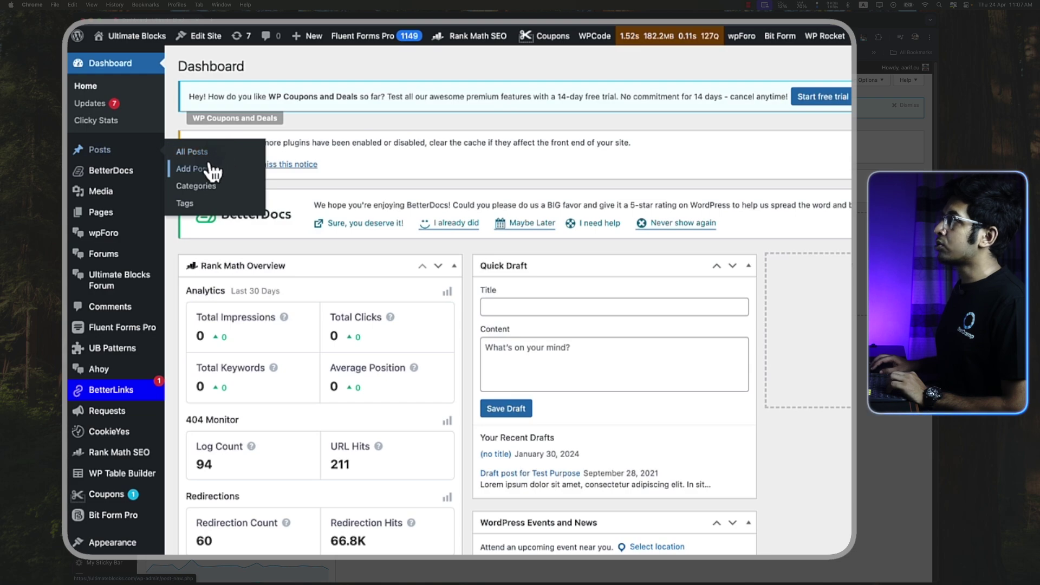
{"action": "left_click", "coordinate": [205, 171]}
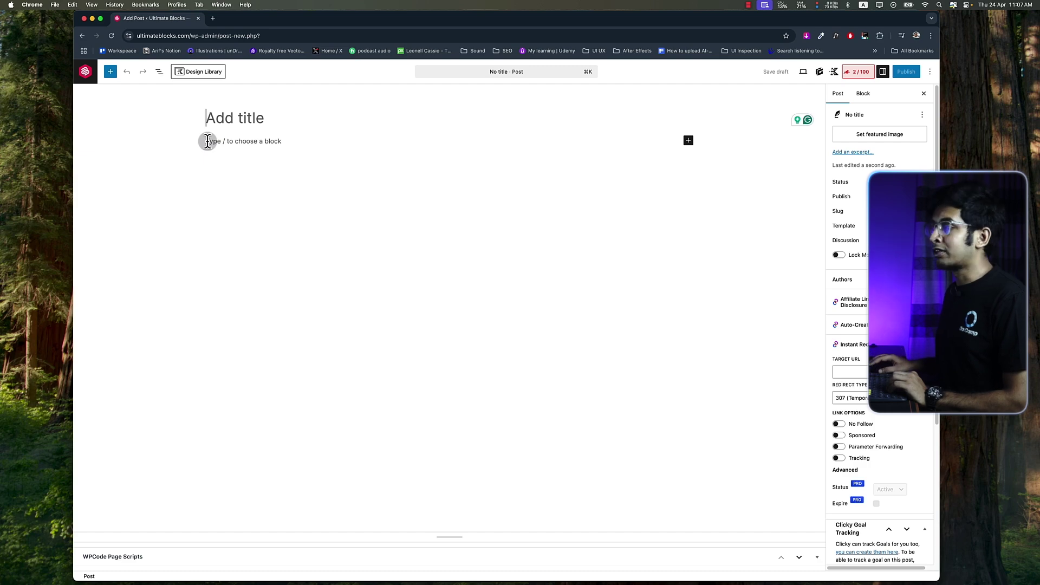
{"action": "left_click", "coordinate": [208, 141]}
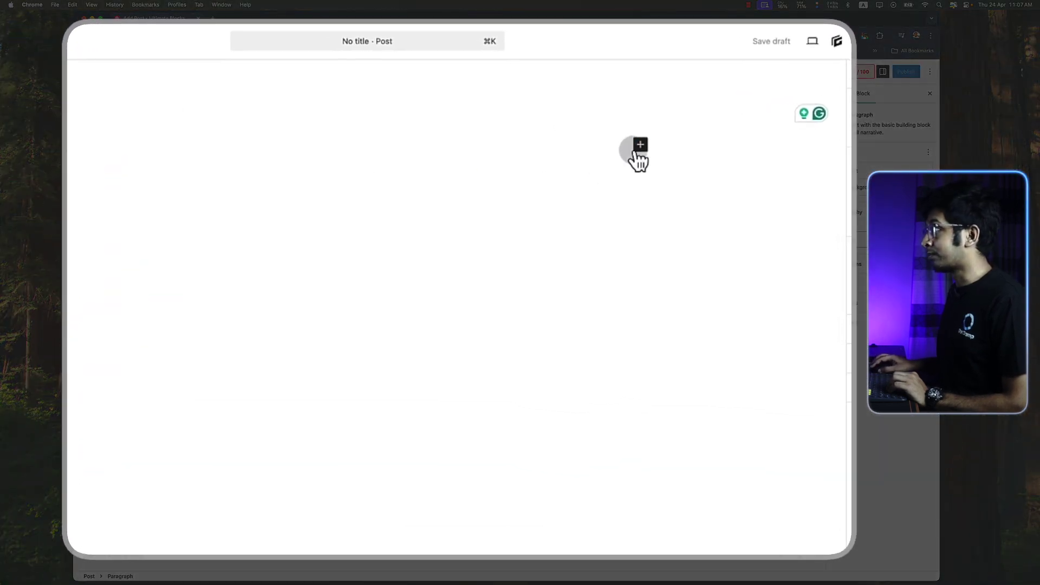
{"action": "left_click", "coordinate": [641, 145]}
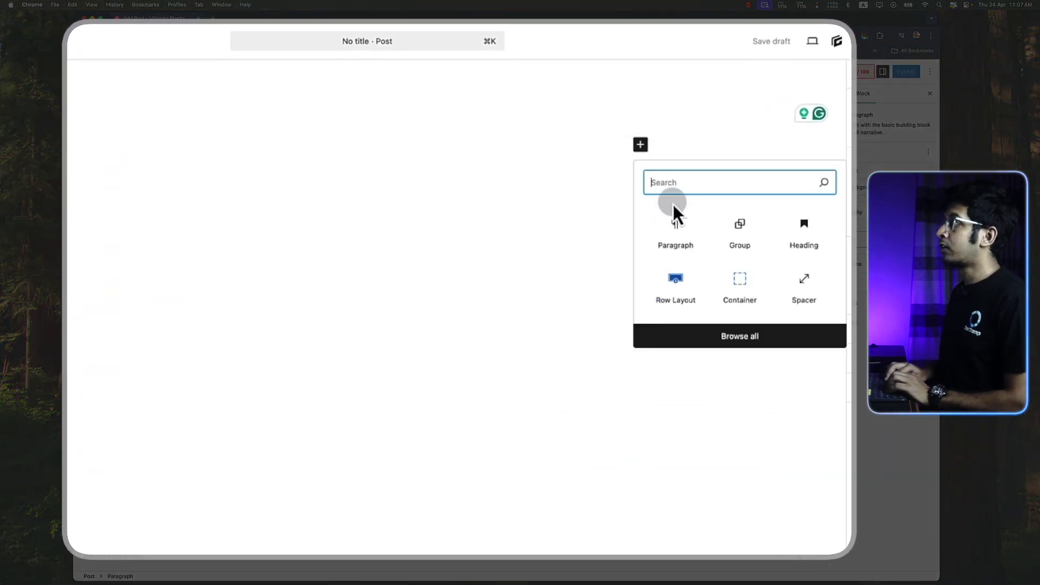
{"action": "type", "text": "custom "}
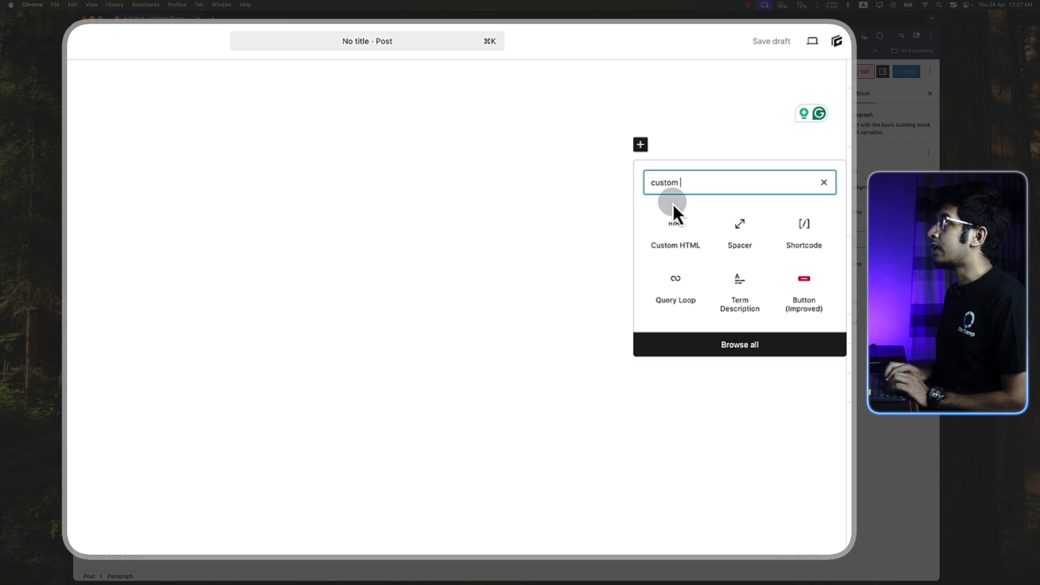
{"action": "type", "text": "ht"}
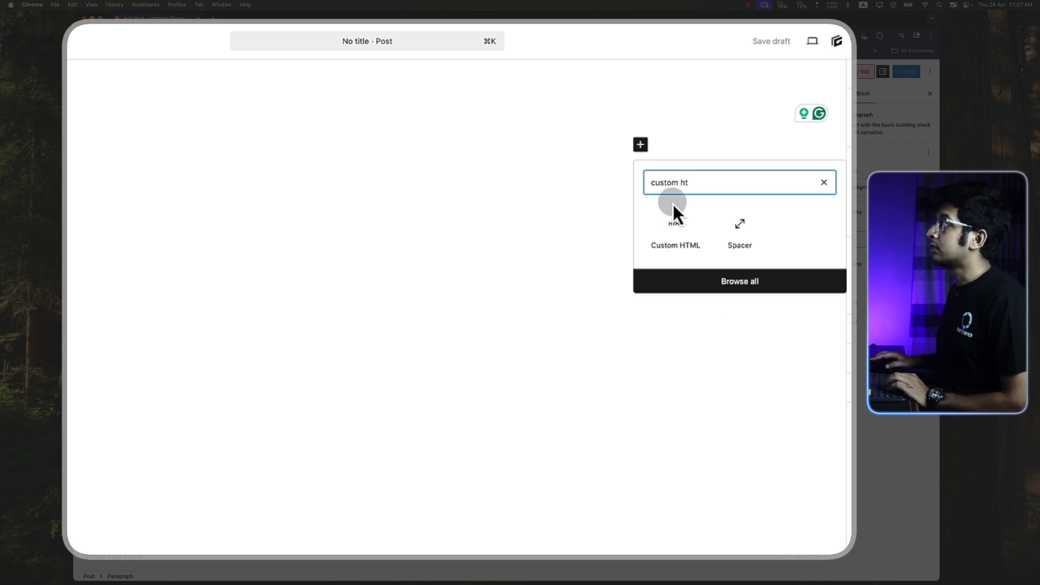
{"action": "left_click", "coordinate": [680, 233]}
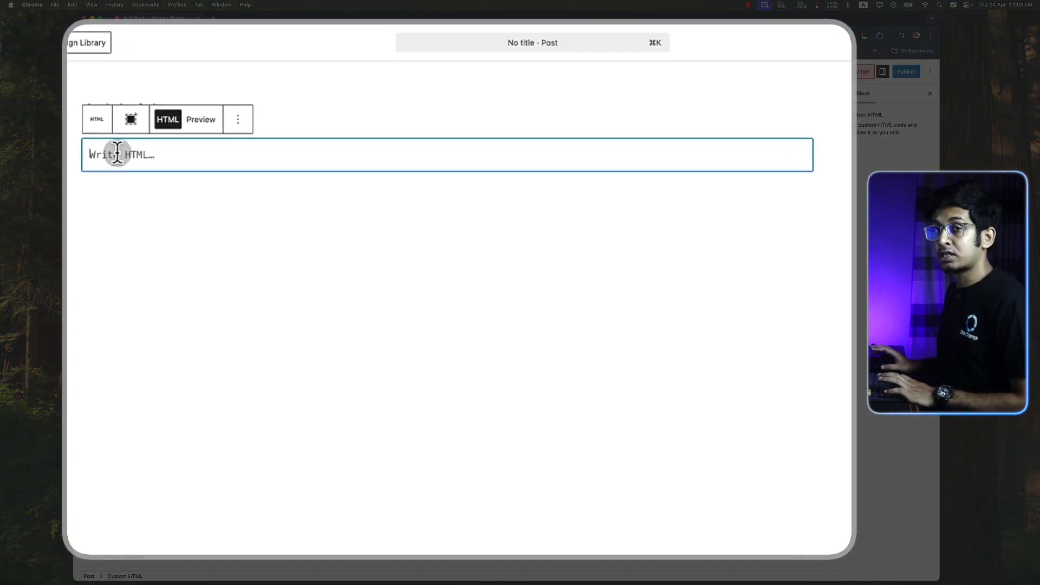
Paste the subscribe button's embed code into the Custom HTML block, preview the rendered button, and return to the HTML code.
{"action": "type", "text": "<script src=\"https://apis.google.com/js/platform.js\"></script>  <div class=\"g-ytsubscribe\" data-channelid=\"UCspU7RFDAlIaqso95aS7Njw\" data-layout=\"full\" data-theme=\"dark\" data-count=\"hidden\"></div>"}
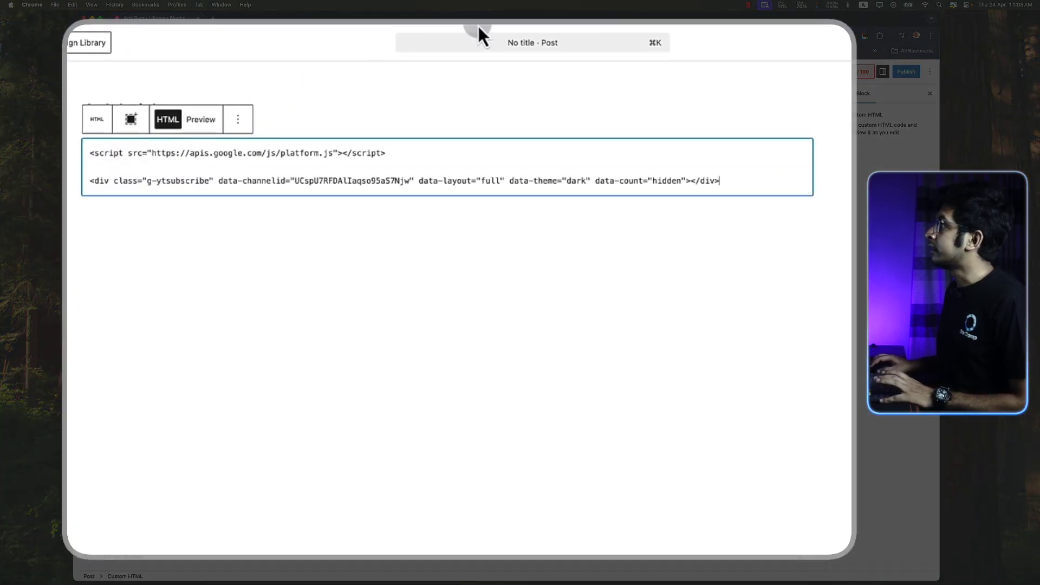
{"action": "left_click", "coordinate": [205, 120]}
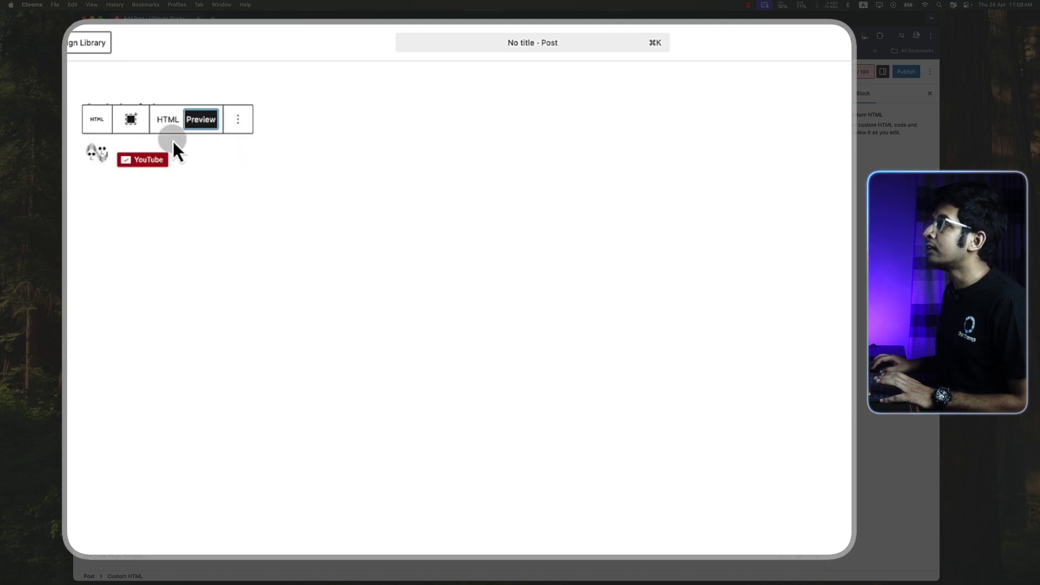
{"action": "mouse_move", "coordinate": [141, 156]}
{"action": "left_click", "coordinate": [168, 121]}
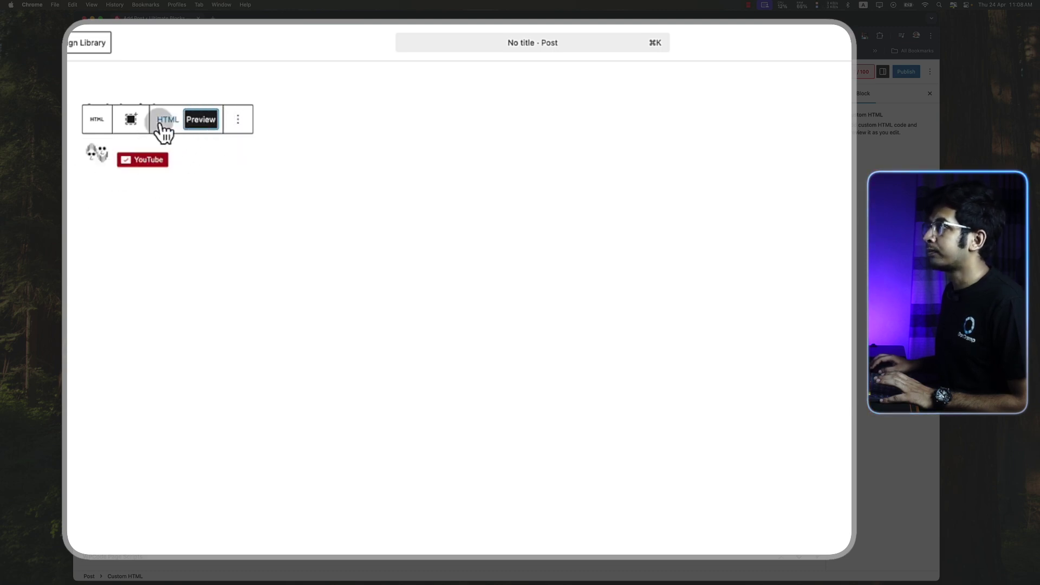
Open a preview of the post with the embedded subscribe button in a new browser tab.
{"action": "left_click", "coordinate": [518, 275]}
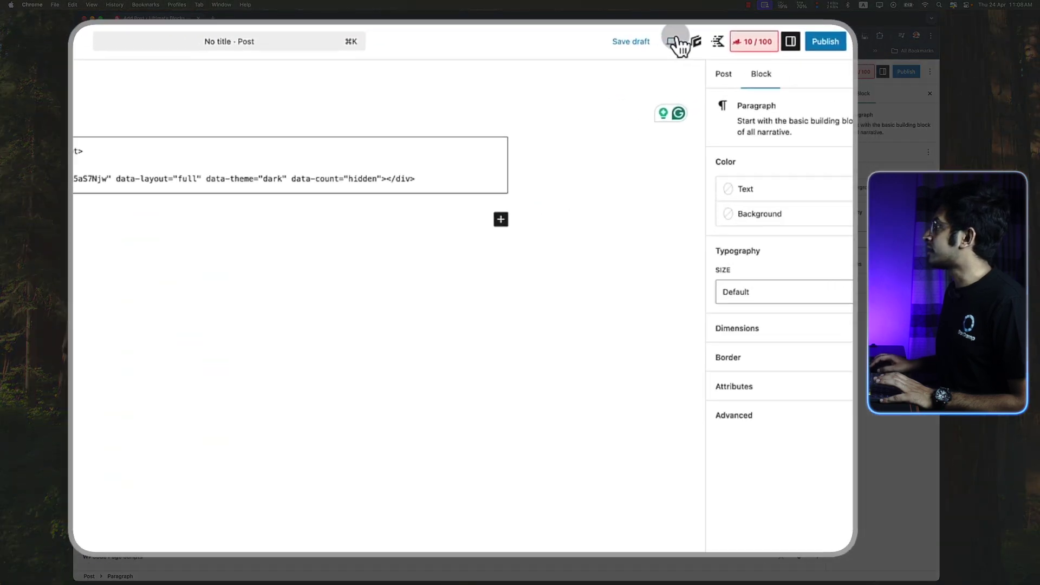
{"action": "left_click", "coordinate": [781, 69]}
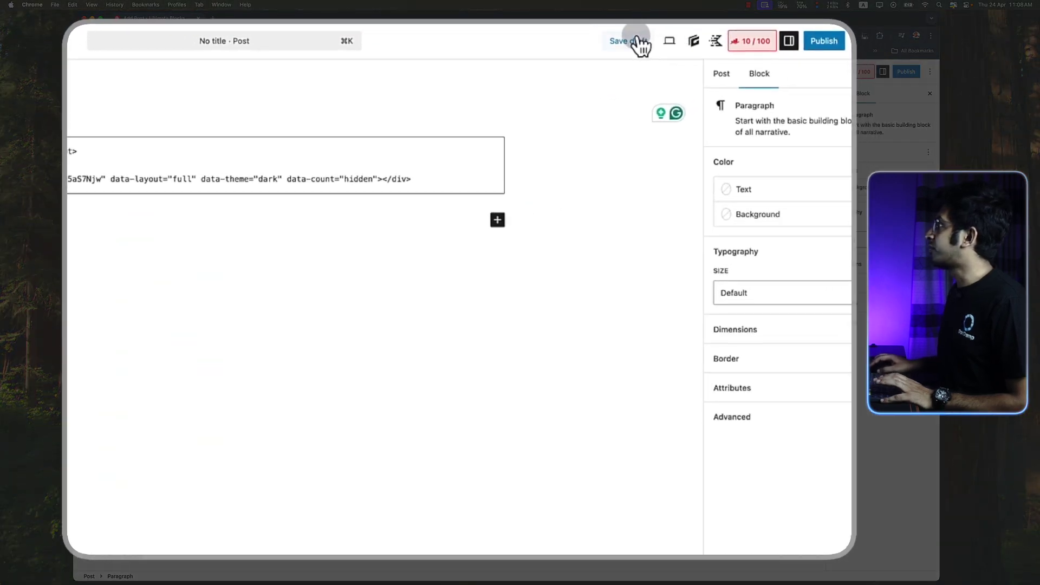
{"action": "left_click", "coordinate": [671, 42]}
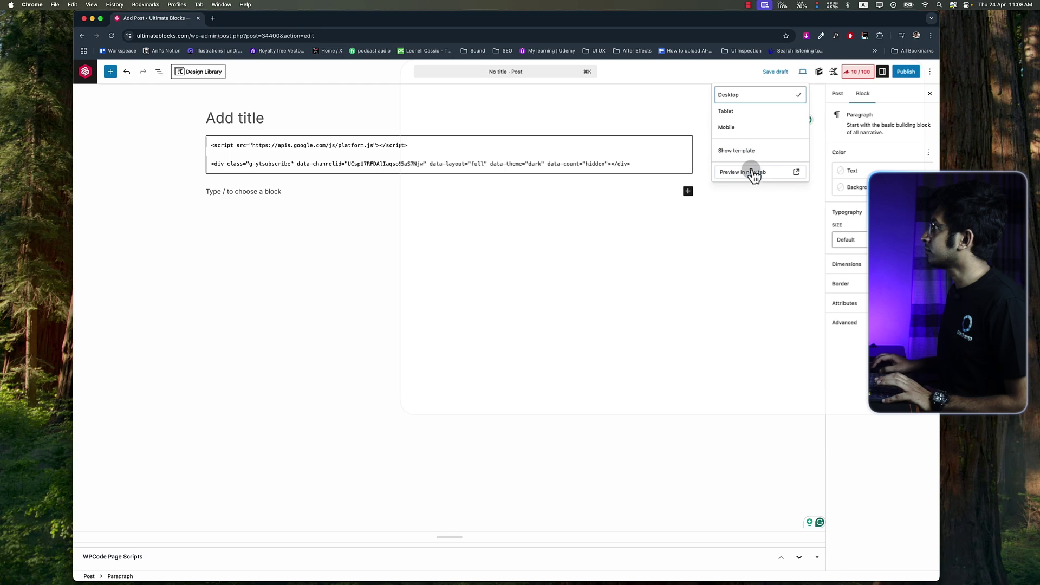
{"action": "left_click", "coordinate": [754, 172]}
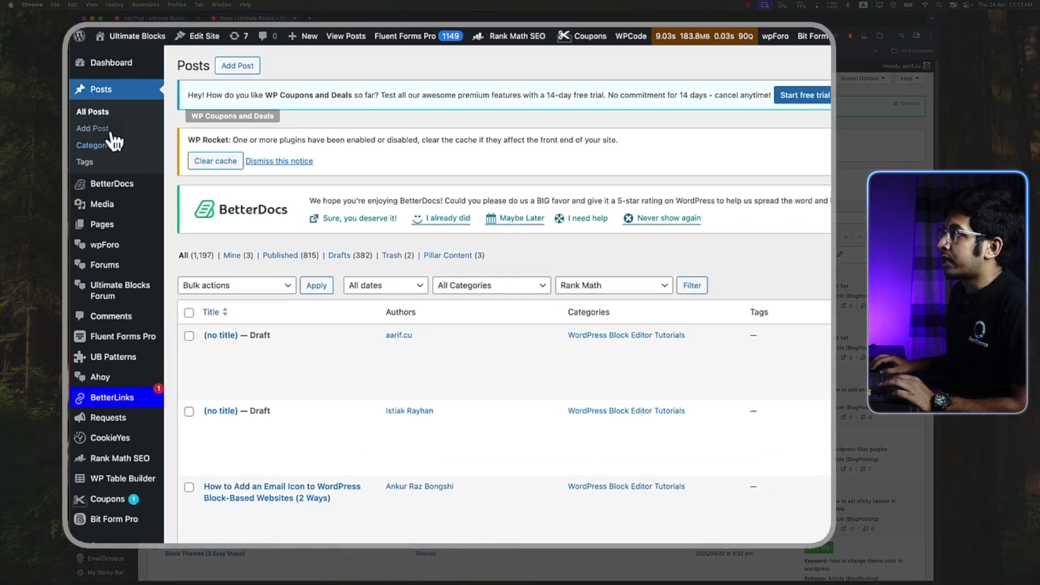
Create another new post and insert a Button (Improved) block in it.
{"action": "left_click", "coordinate": [114, 132]}
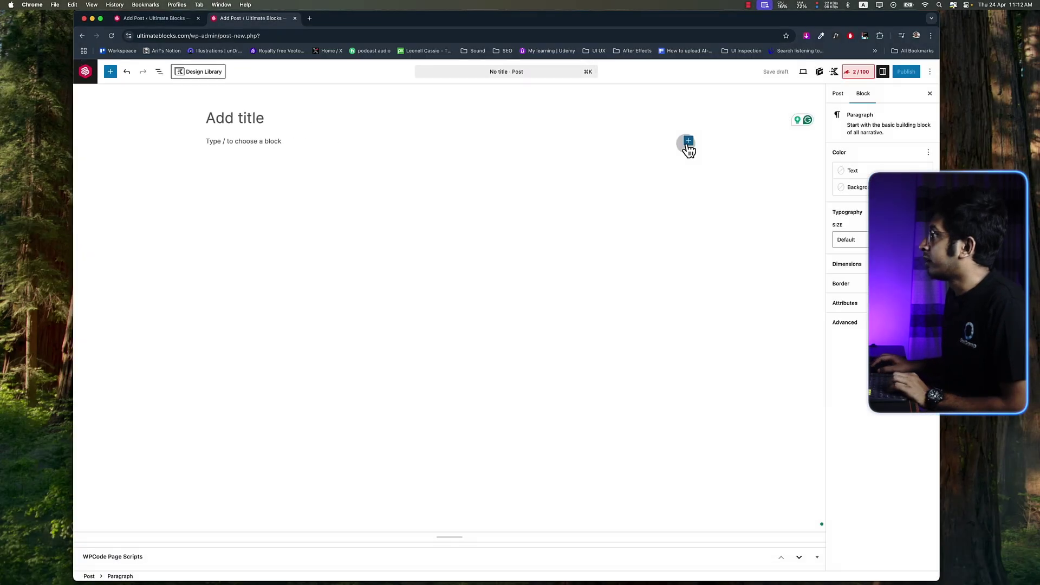
{"action": "left_click", "coordinate": [688, 142]}
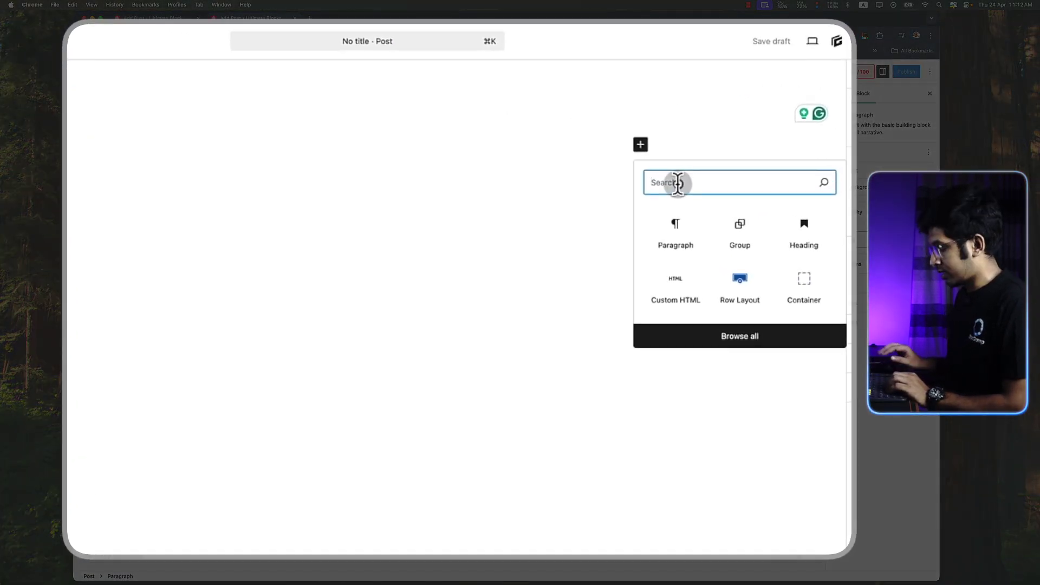
{"action": "type", "text": "butt"}
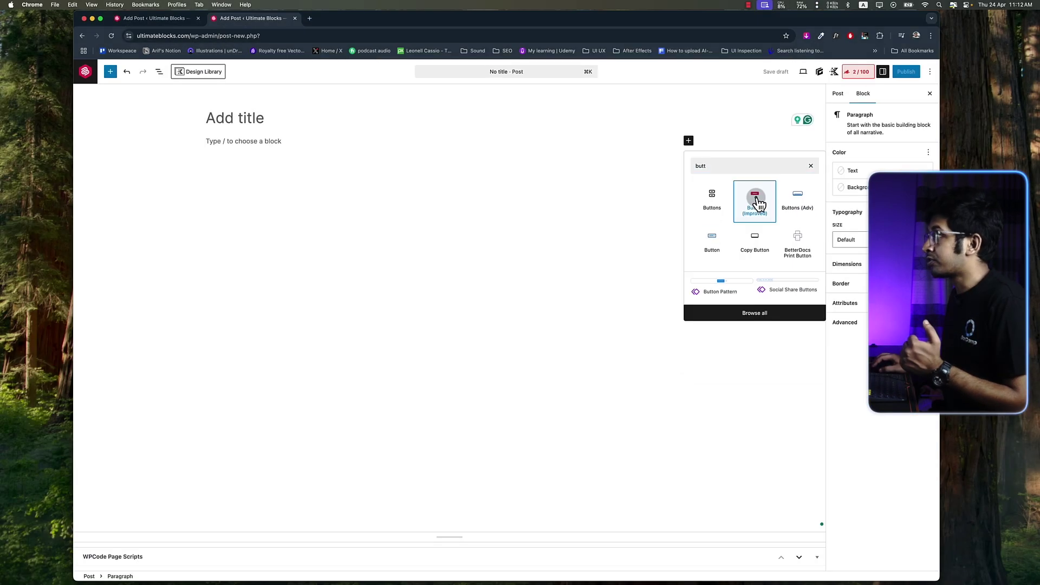
{"action": "left_click", "coordinate": [742, 236]}
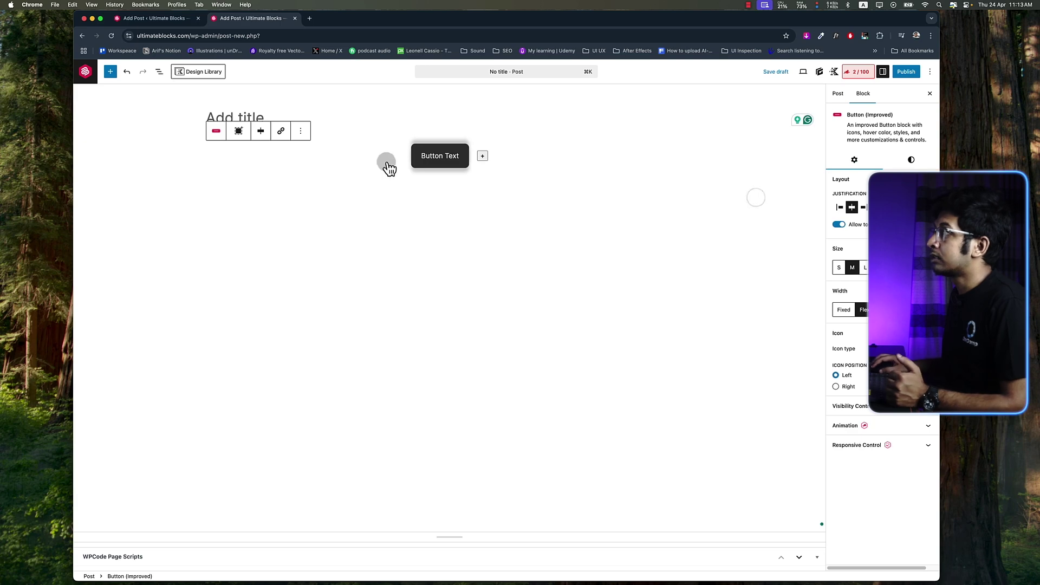
Replace the button's placeholder text with "Subscribe To Our Channel".
{"action": "left_click_drag", "start_coordinate": [458, 156], "coordinate": [421, 157]}
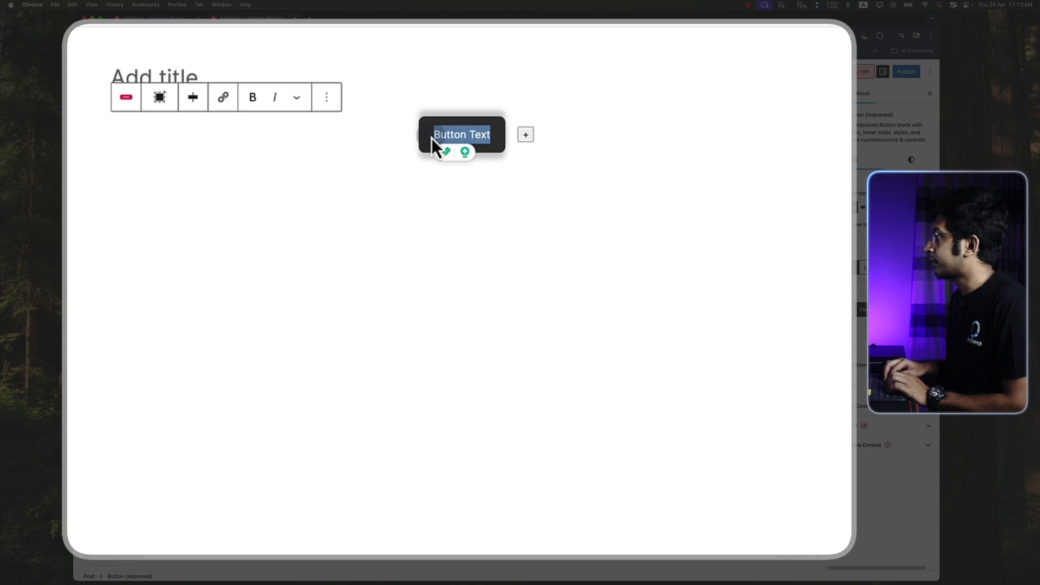
{"action": "type", "text": "Subscrib"}
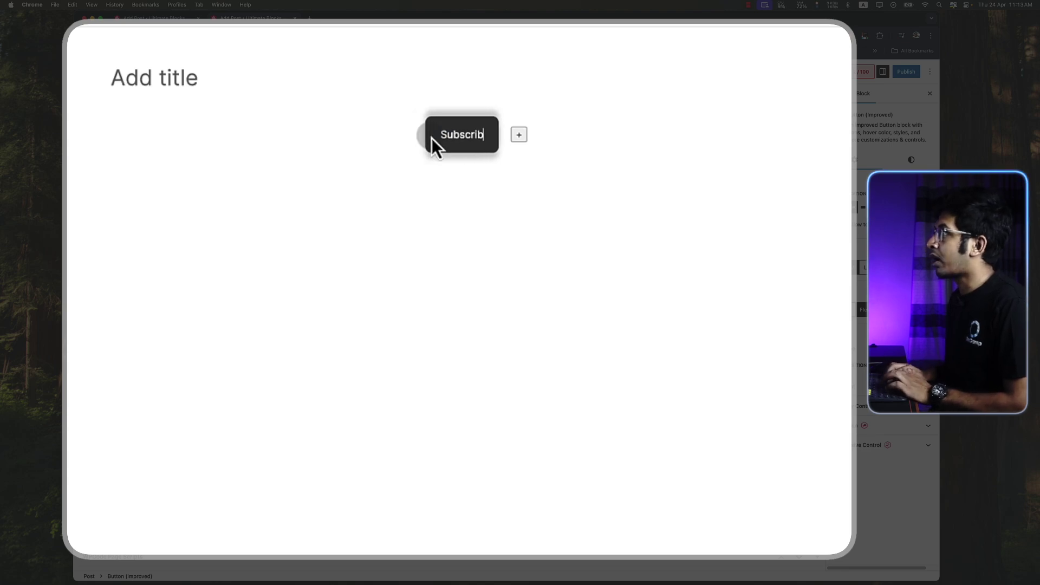
{"action": "type", "text": "e To Our Cha"}
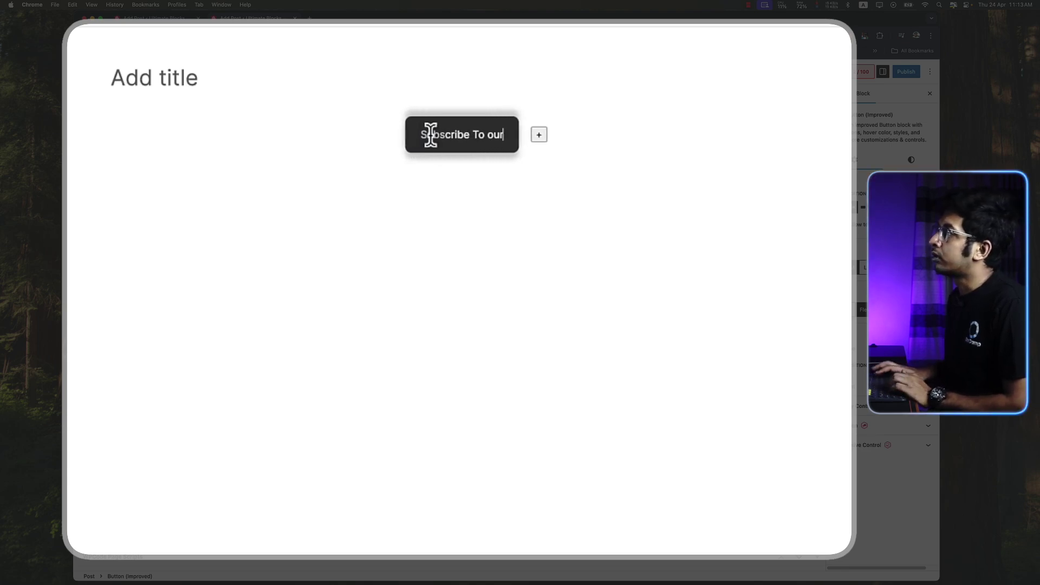
{"action": "type", "text": "nnel"}
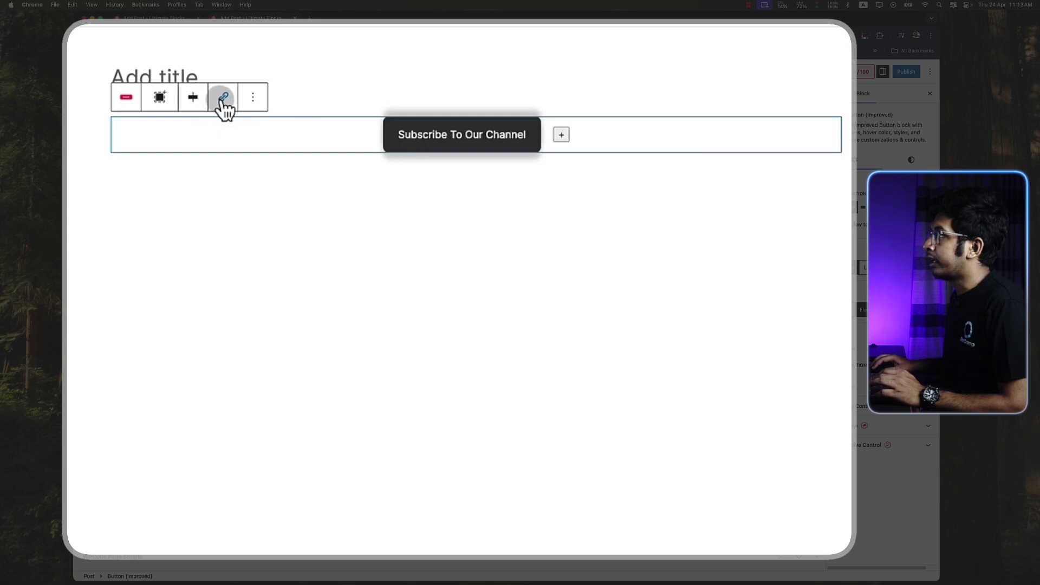
Copy the Ultimate Blocks channel URL from the YouTube browser window and paste it as the subscribe button's link.
{"action": "left_click", "coordinate": [223, 99]}
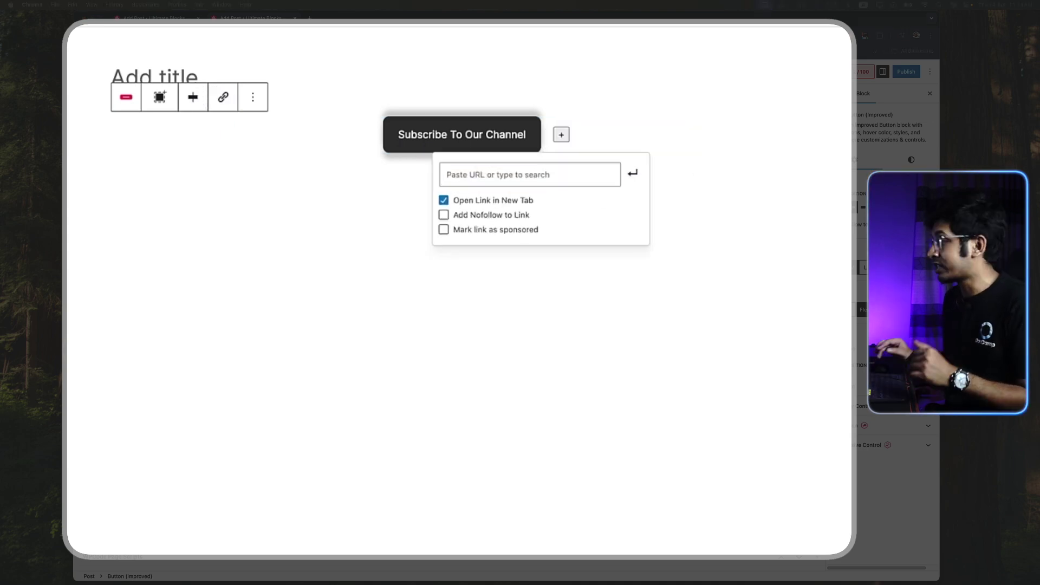
{"action": "left_click_drag", "start_coordinate": [824, 553], "coordinate": [823, 116]}
{"action": "scroll", "coordinate": [607, 379], "scroll_direction": "down", "scroll_amount": 3}
{"action": "scroll", "coordinate": [604, 374], "scroll_direction": "down", "scroll_amount": 2}
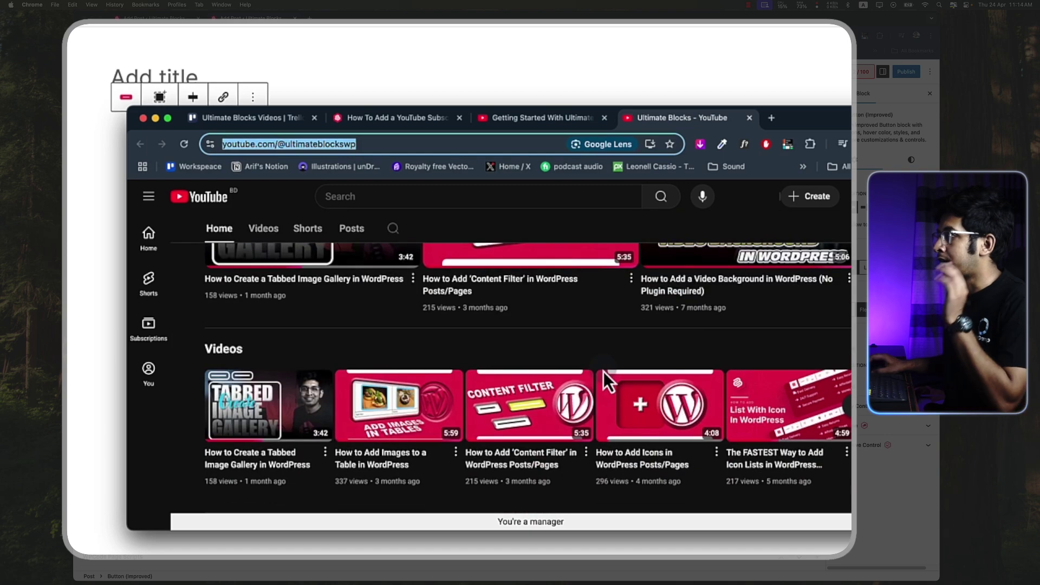
{"action": "scroll", "coordinate": [602, 371], "scroll_direction": "up", "scroll_amount": 6}
{"action": "left_click", "coordinate": [386, 145]}
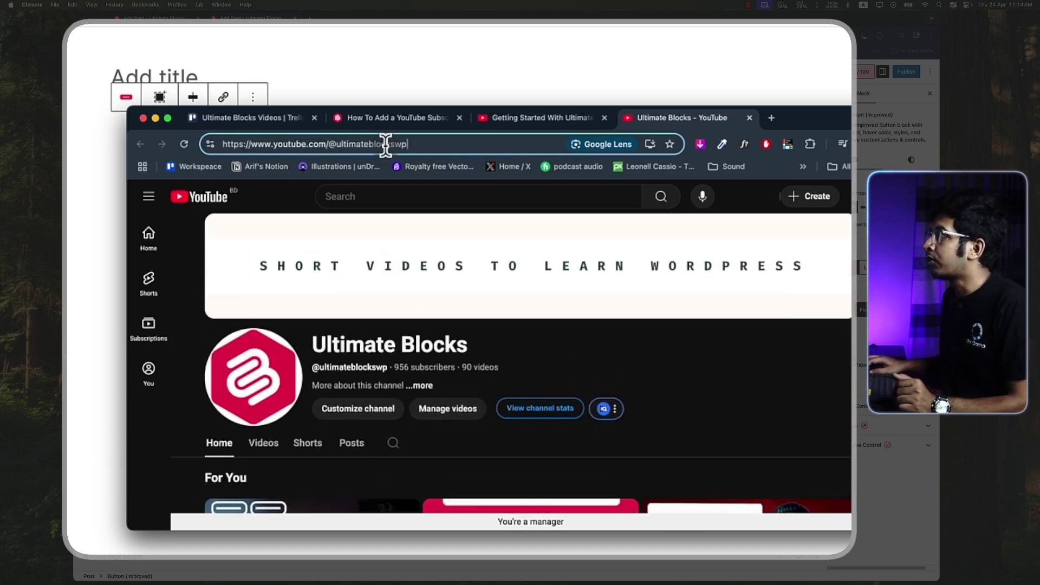
{"action": "left_click_drag", "start_coordinate": [416, 144], "coordinate": [223, 140]}
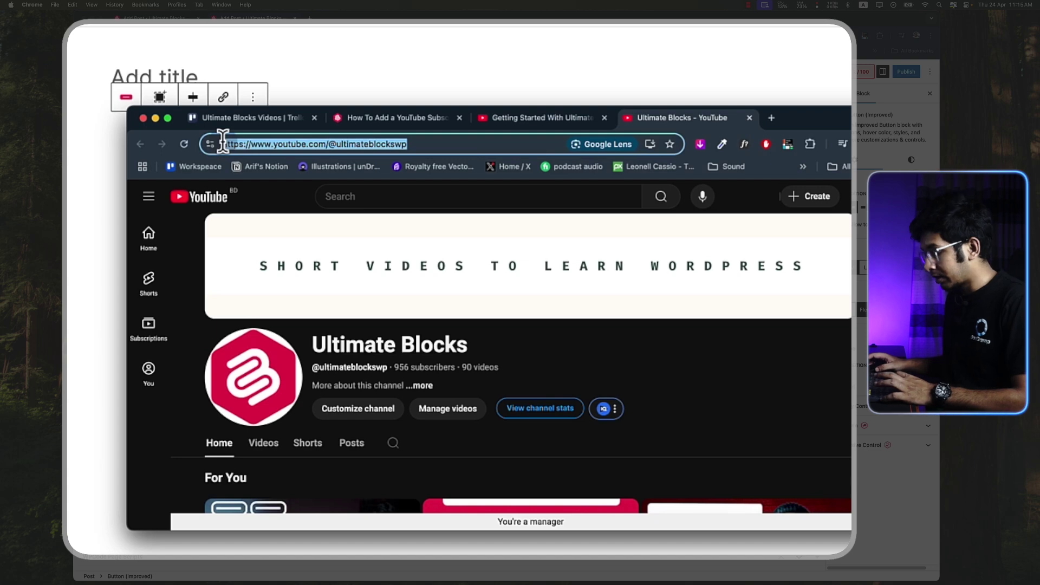
{"action": "left_click_drag", "start_coordinate": [222, 142], "coordinate": [221, 142]}
{"action": "key", "text": "super+c"}
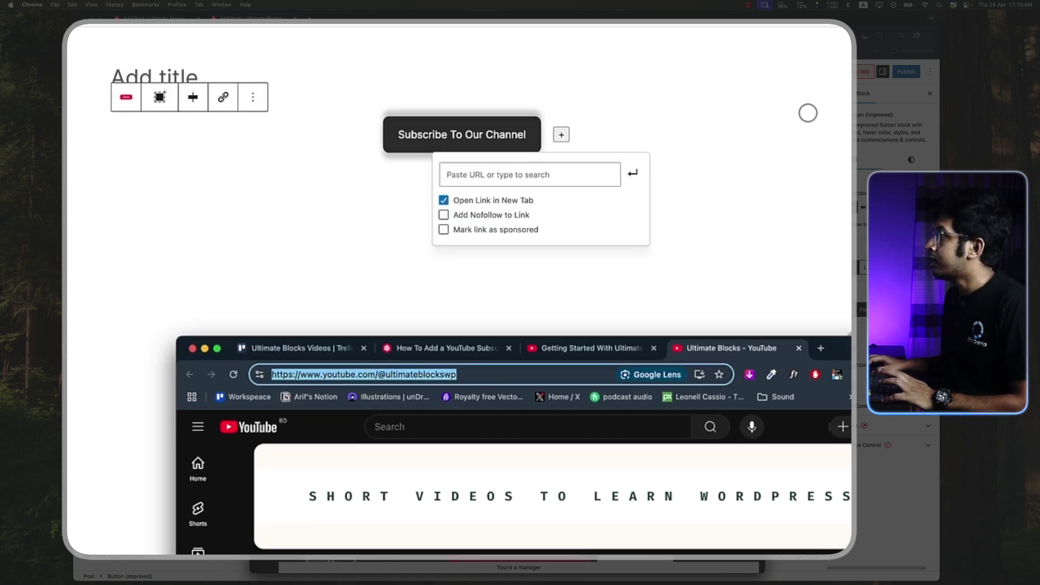
{"action": "left_click", "coordinate": [496, 175]}
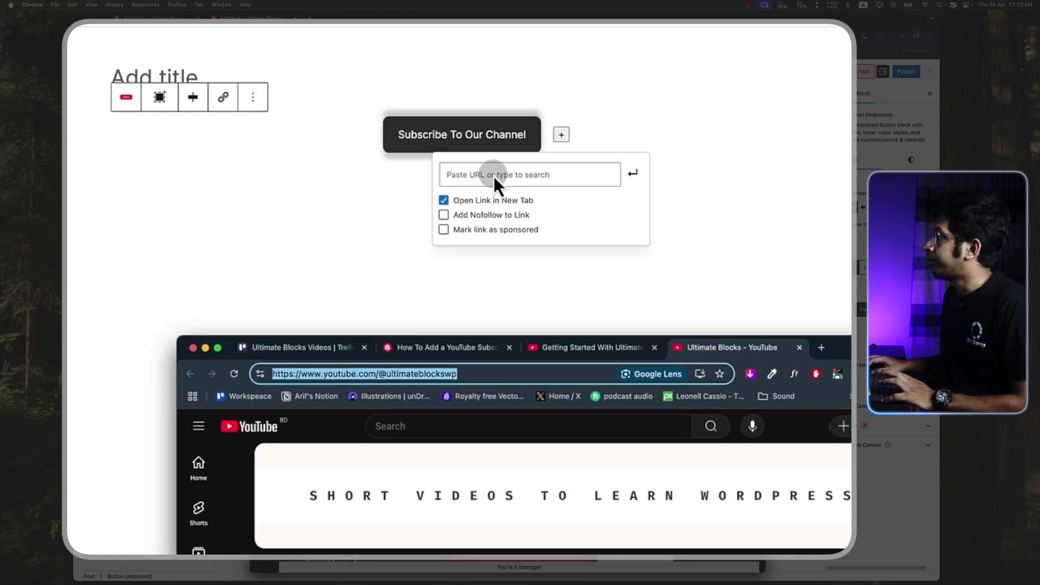
{"action": "key", "text": "super+v"}
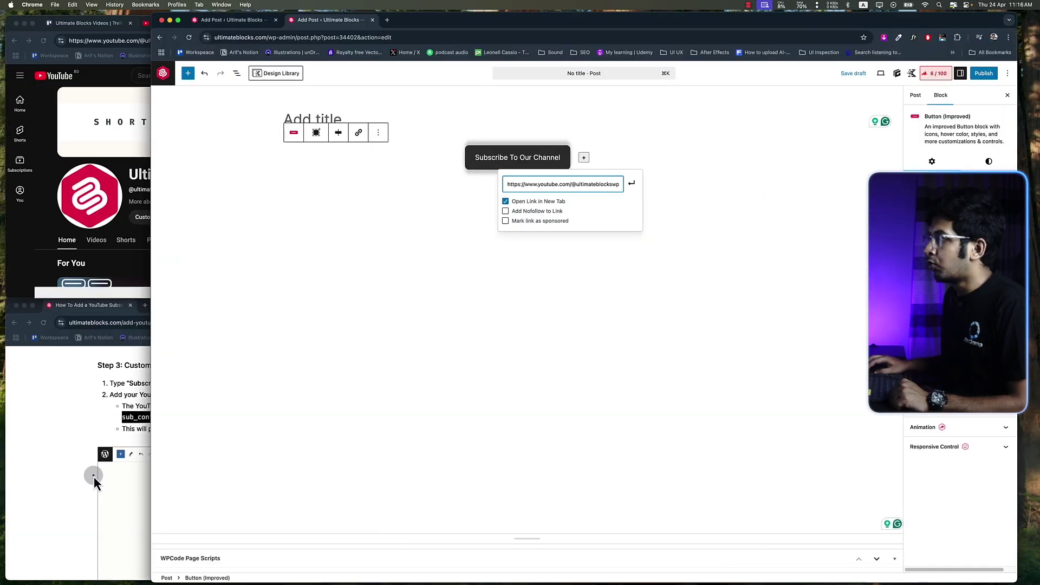
Append ?sub_confirmation=1 to the button's channel link, following the subscription link format in the tutorial article.
{"action": "left_click", "coordinate": [93, 476]}
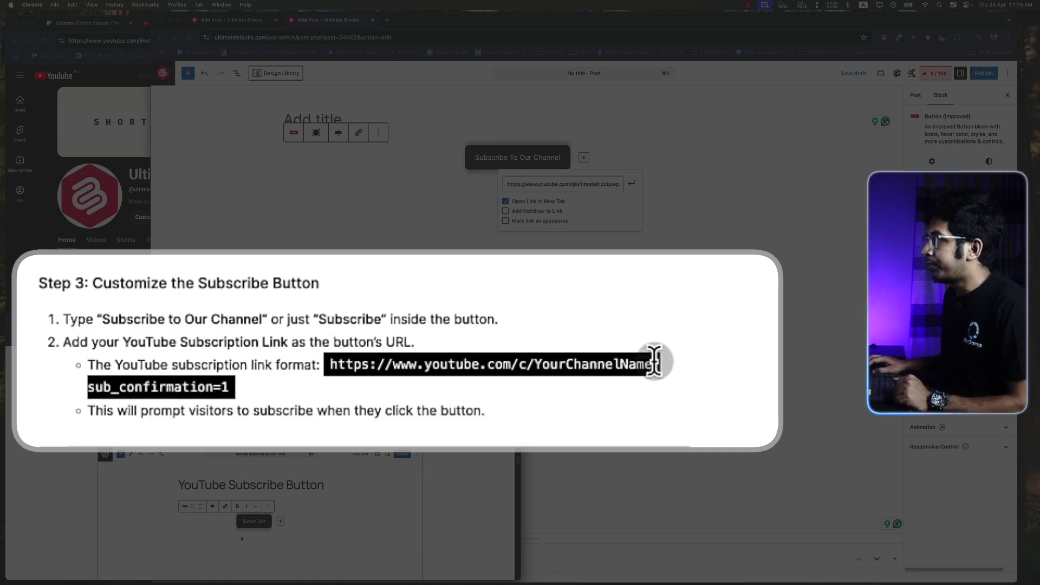
{"action": "left_click_drag", "start_coordinate": [654, 361], "coordinate": [144, 401]}
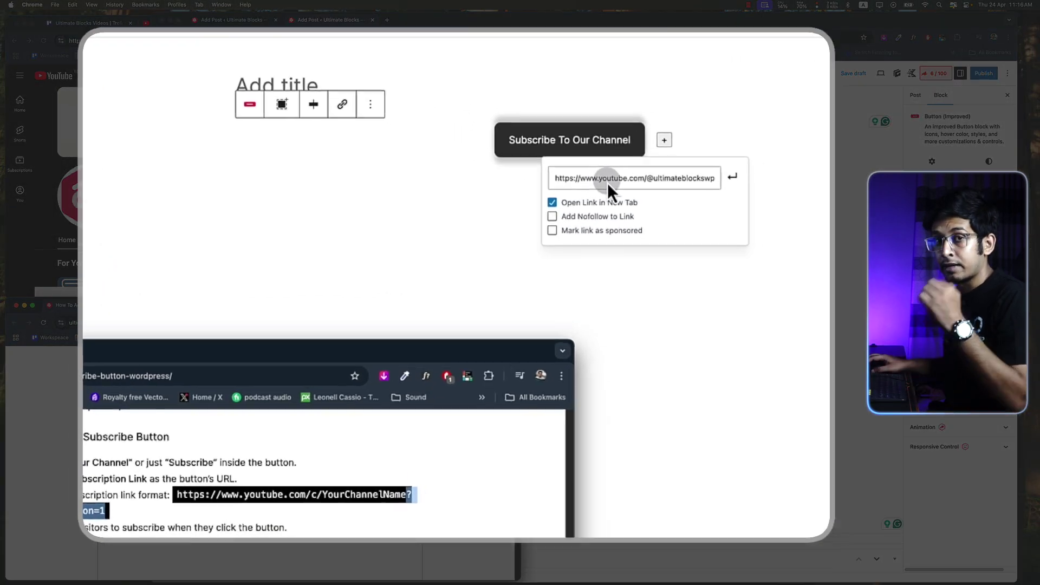
{"action": "left_click", "coordinate": [697, 177]}
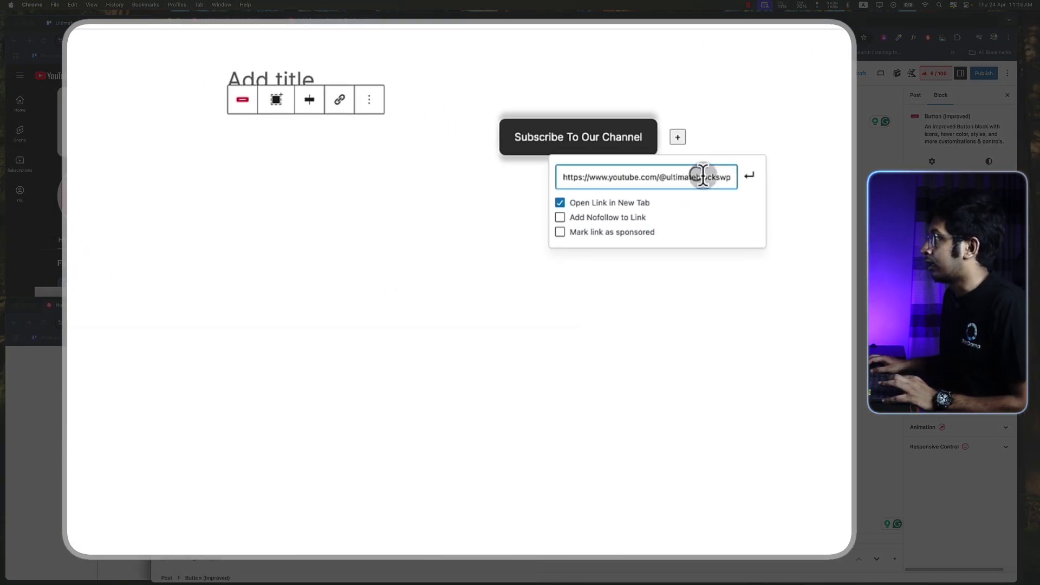
{"action": "left_click", "coordinate": [733, 178]}
{"action": "type", "text": "?sub_confirmation=1"}
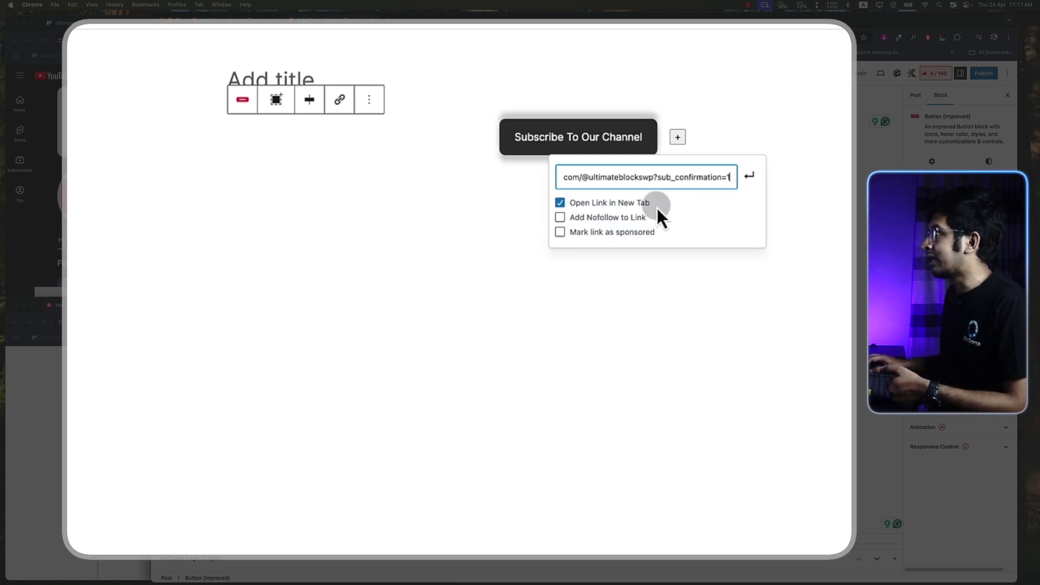
{"action": "left_click", "coordinate": [561, 205]}
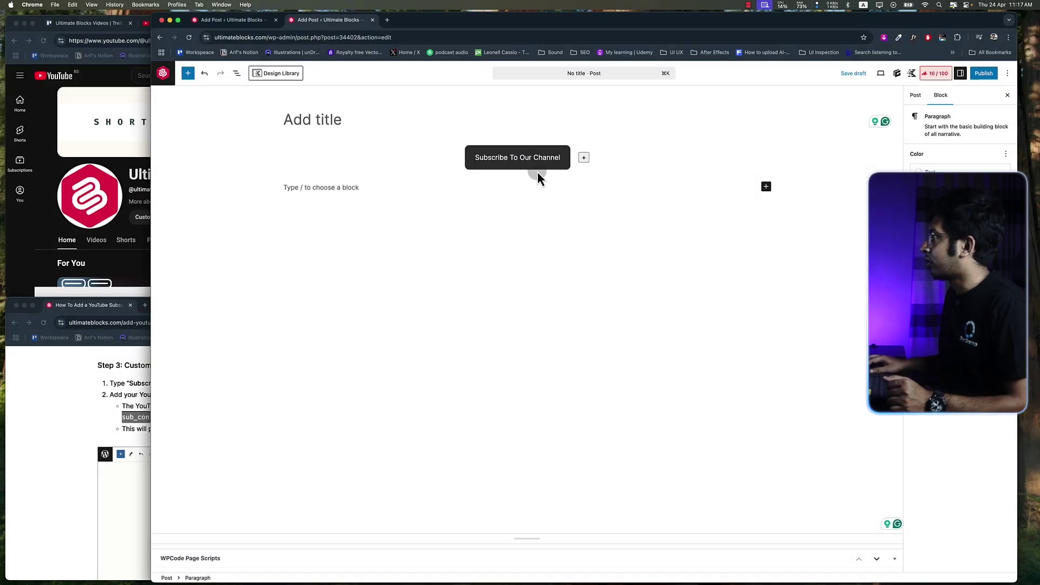
Give the button a preset icon, searching the icons for "youtu" and choosing the solid YouTube icon.
{"action": "left_click", "coordinate": [575, 148]}
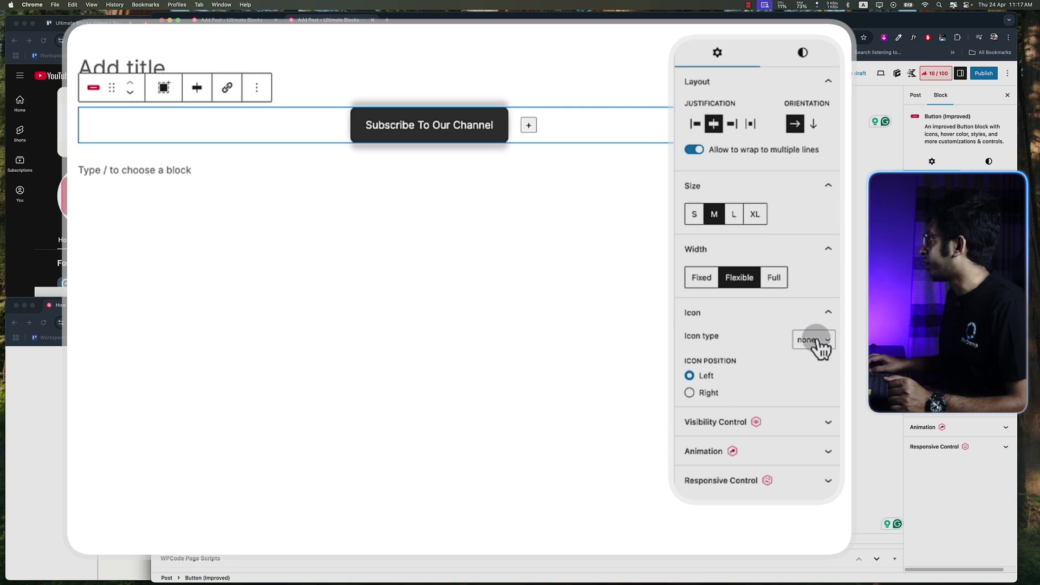
{"action": "left_click", "coordinate": [819, 341]}
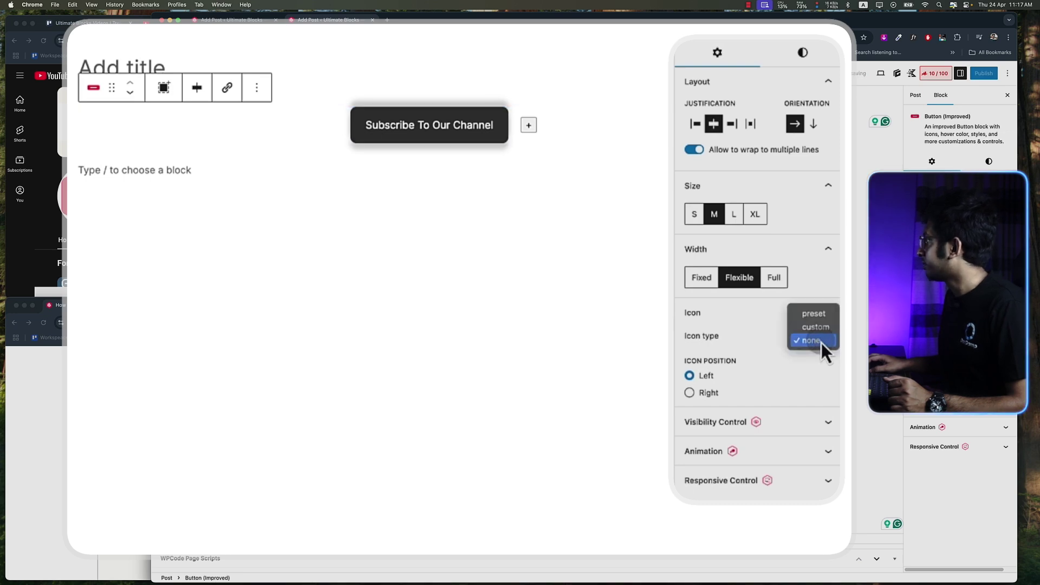
{"action": "left_click", "coordinate": [825, 340]}
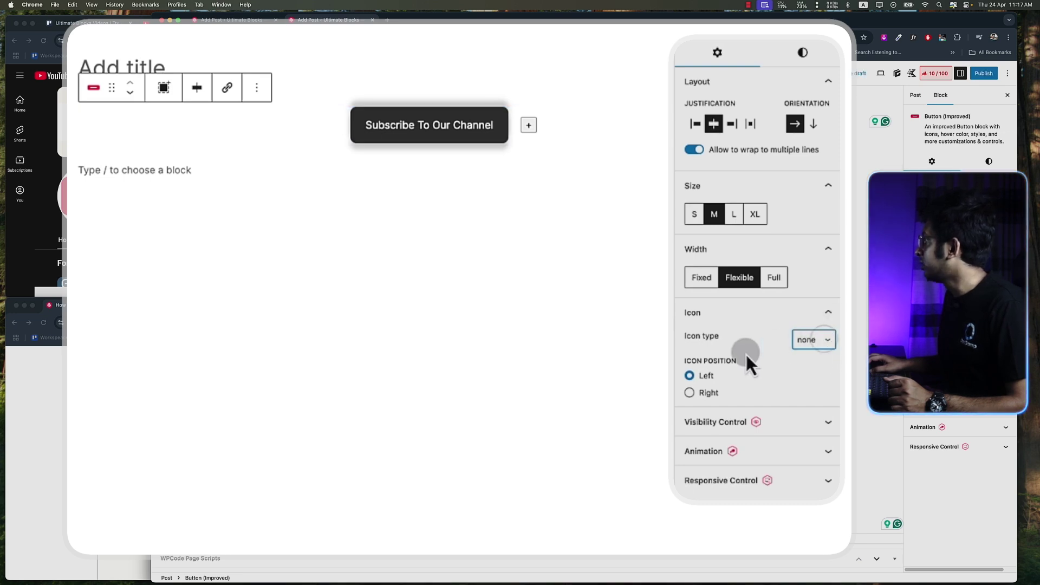
{"action": "left_click", "coordinate": [824, 344]}
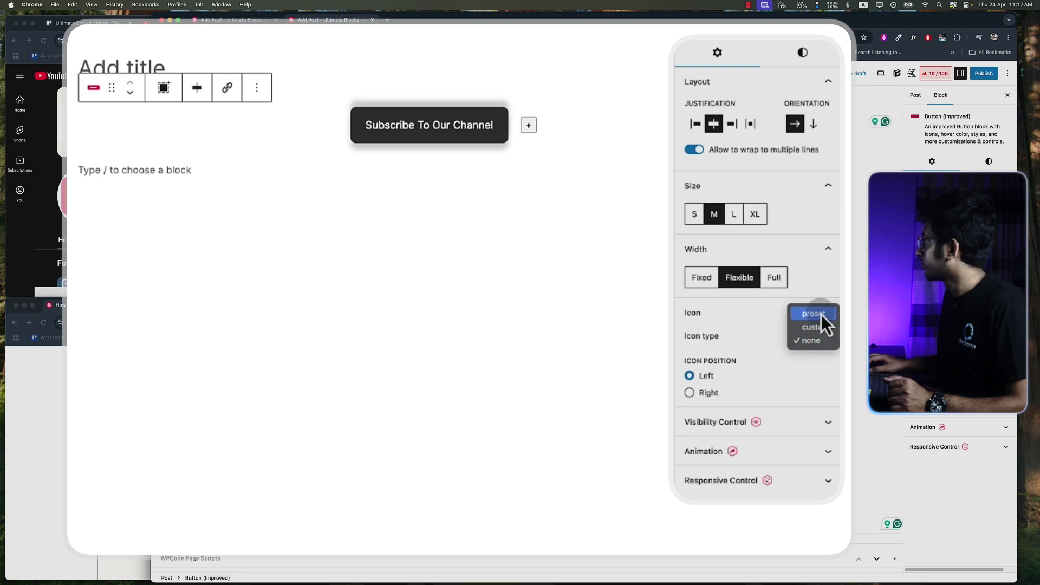
{"action": "left_click", "coordinate": [813, 314]}
{"action": "left_click", "coordinate": [713, 374]}
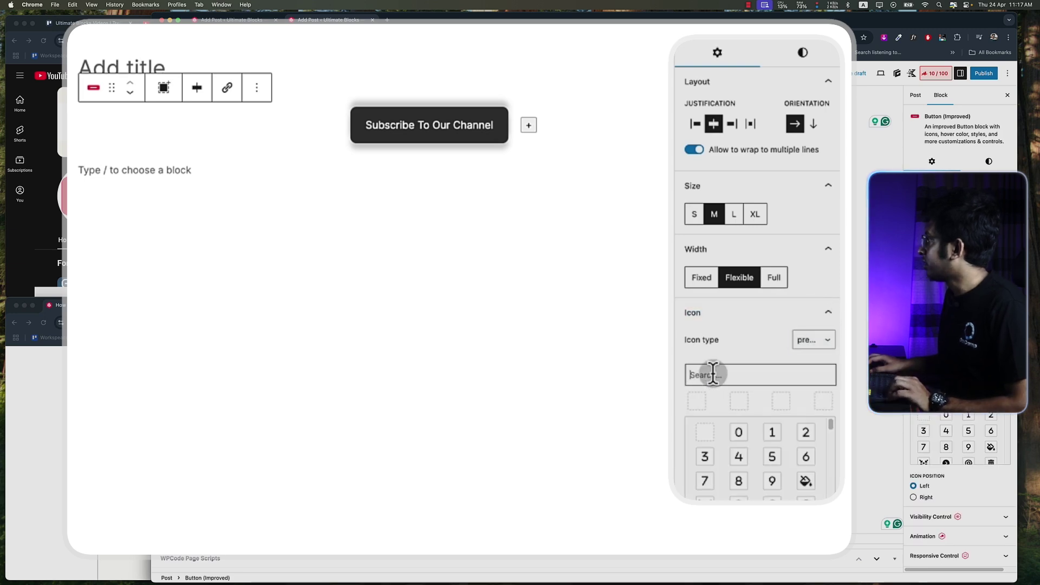
{"action": "type", "text": "f"}
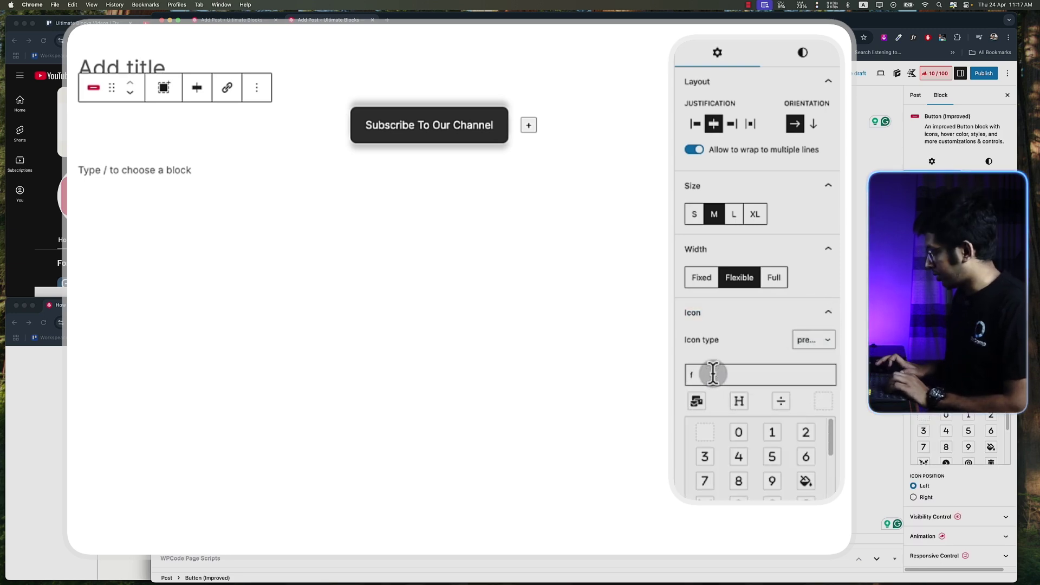
{"action": "type", "text": "outu"}
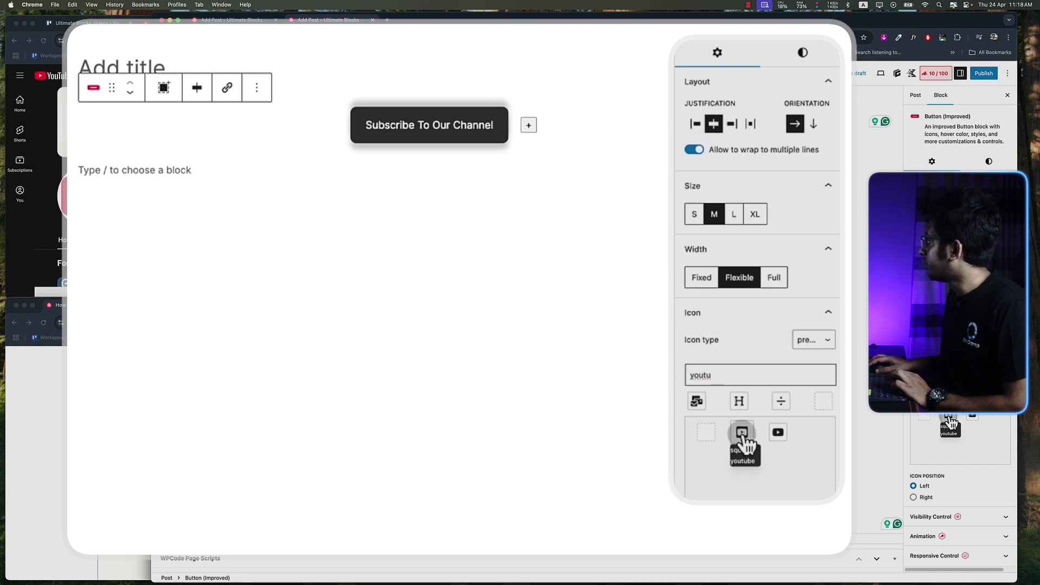
{"action": "left_click", "coordinate": [780, 438]}
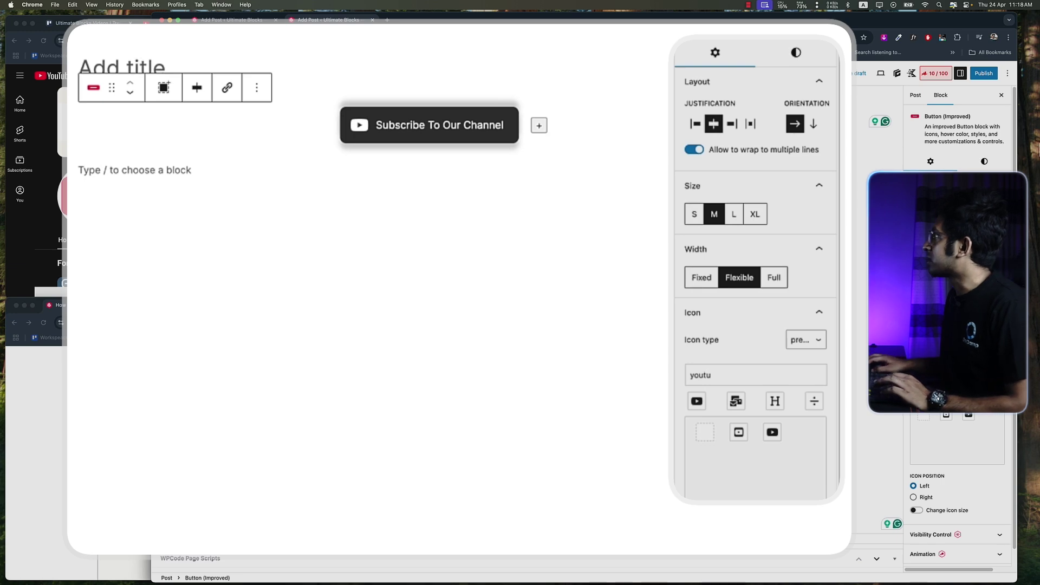
Set the button's normal colour to Vivid red (#CF2E2E) and open its hover colour settings.
{"action": "left_click", "coordinate": [986, 161]}
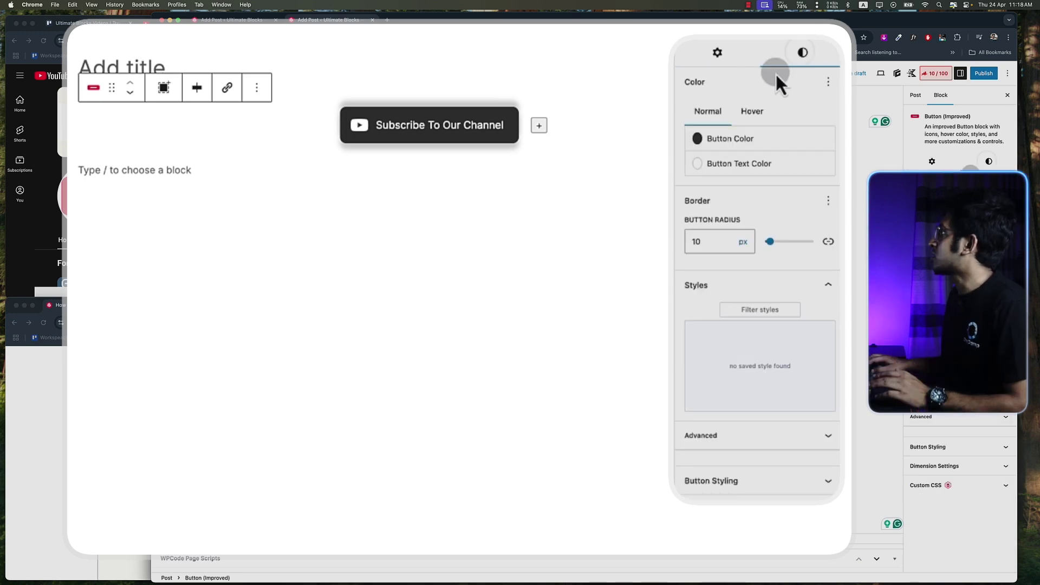
{"action": "left_click", "coordinate": [699, 139]}
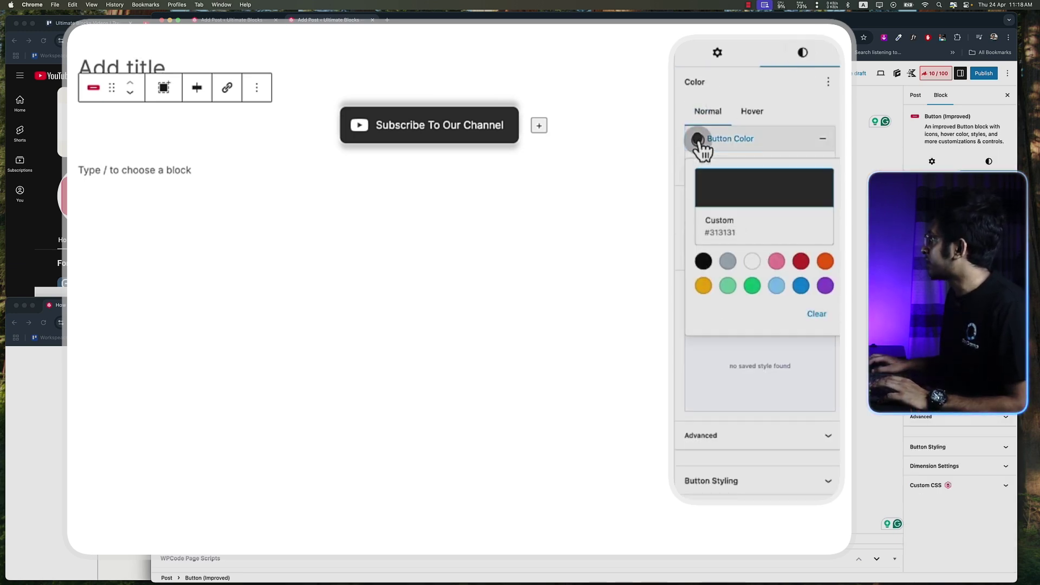
{"action": "left_click", "coordinate": [801, 263]}
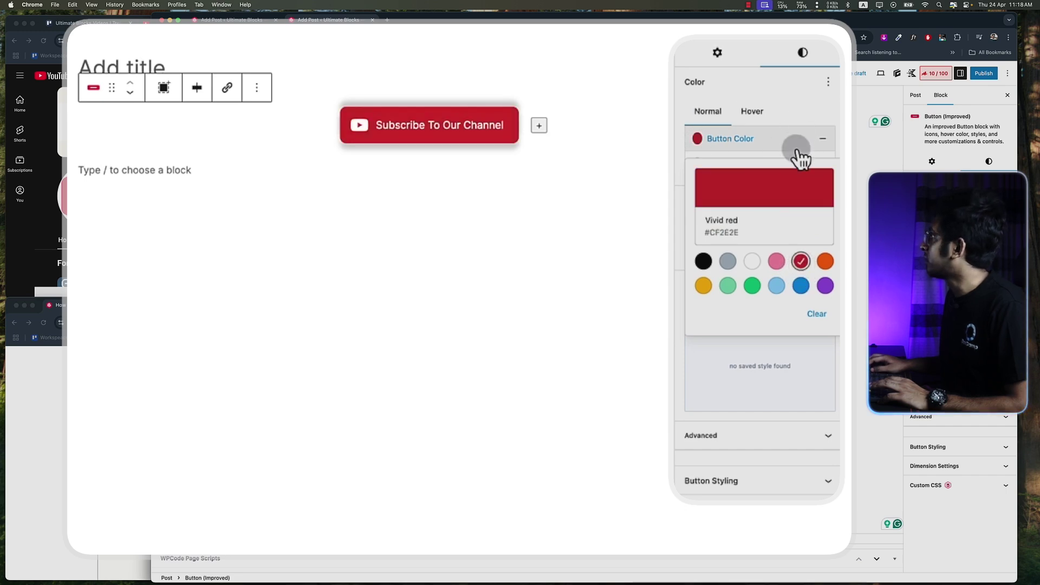
{"action": "left_click", "coordinate": [751, 111]}
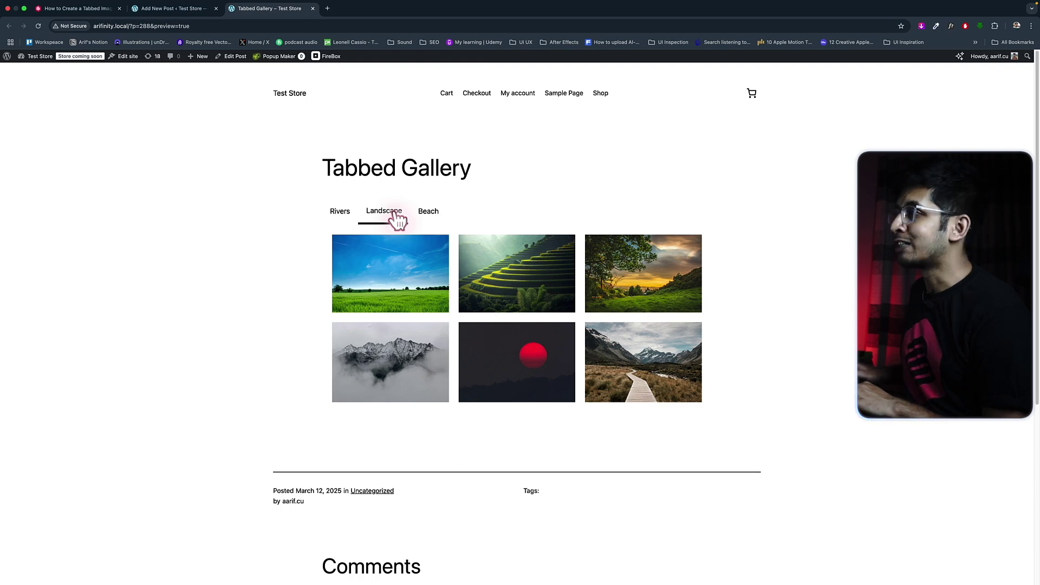
On the Test Store site, go to the page for adding new plugins and search for "Ultimate Blocks".
{"action": "left_click", "coordinate": [176, 9]}
{"action": "left_click", "coordinate": [15, 66]}
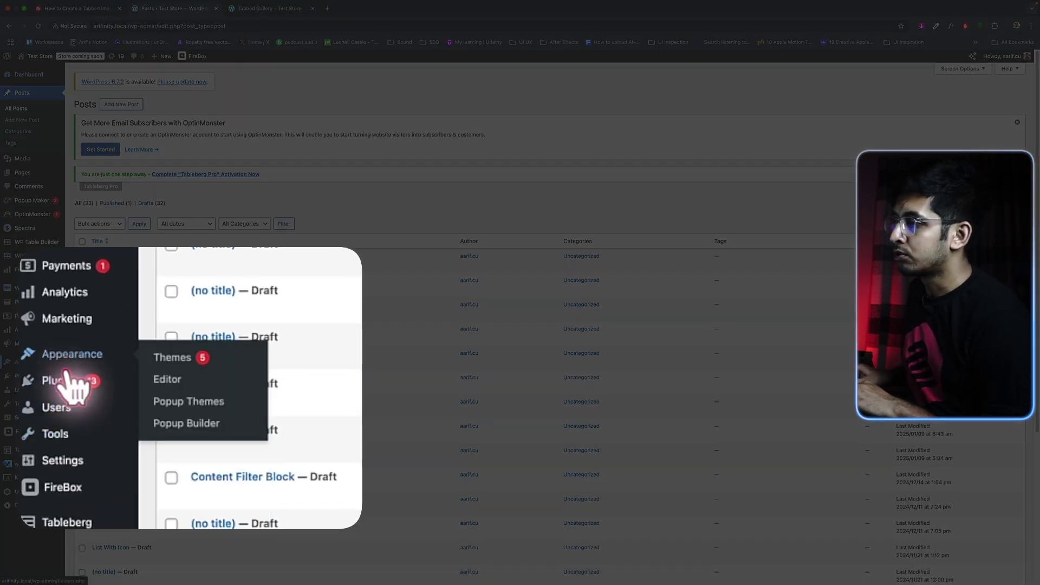
{"action": "mouse_move", "coordinate": [62, 382]}
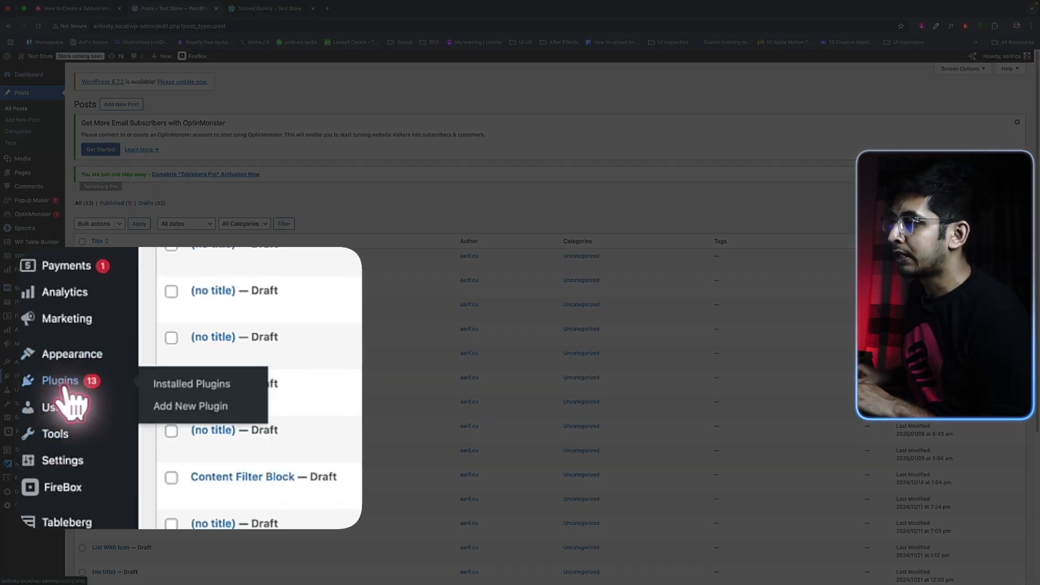
{"action": "left_click", "coordinate": [189, 406]}
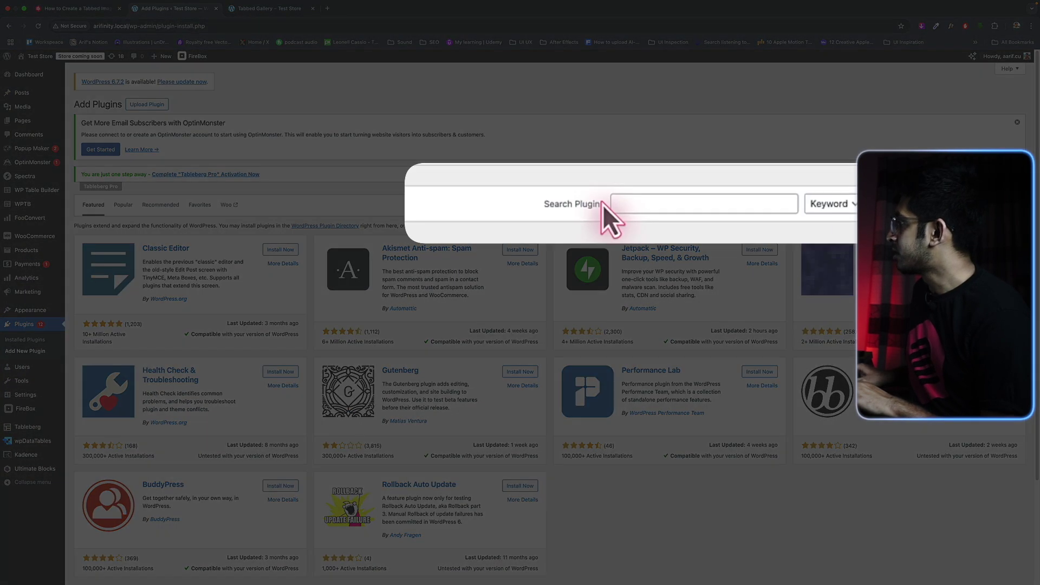
{"action": "left_click", "coordinate": [532, 200]}
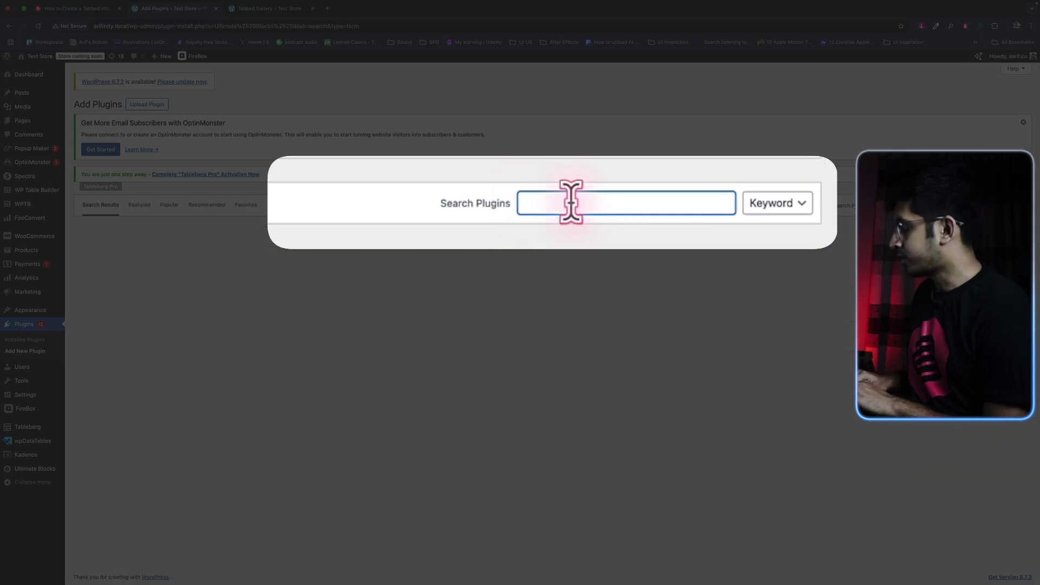
{"action": "type", "text": "Ultima"}
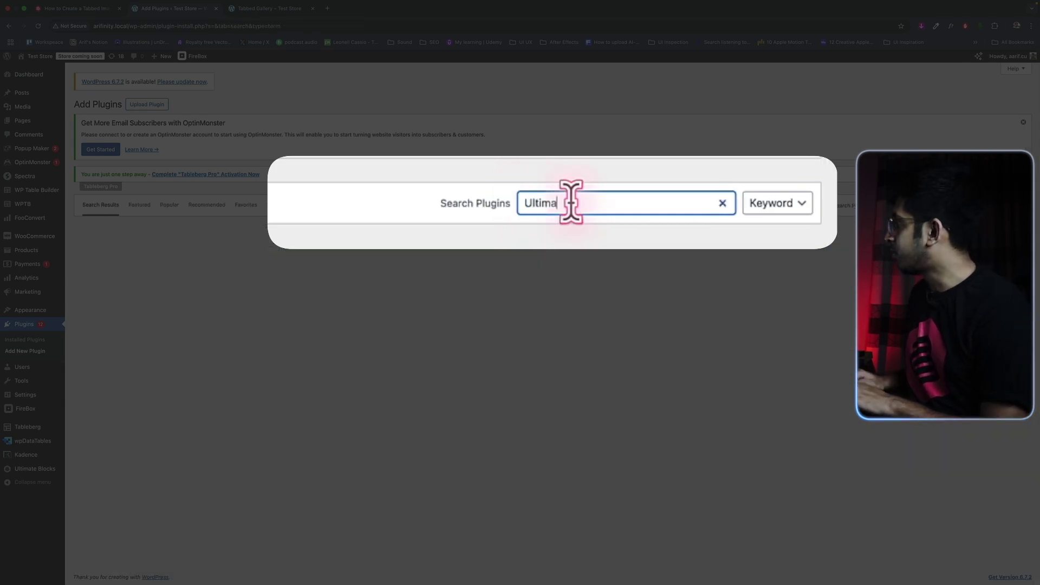
{"action": "type", "text": "te Blocks"}
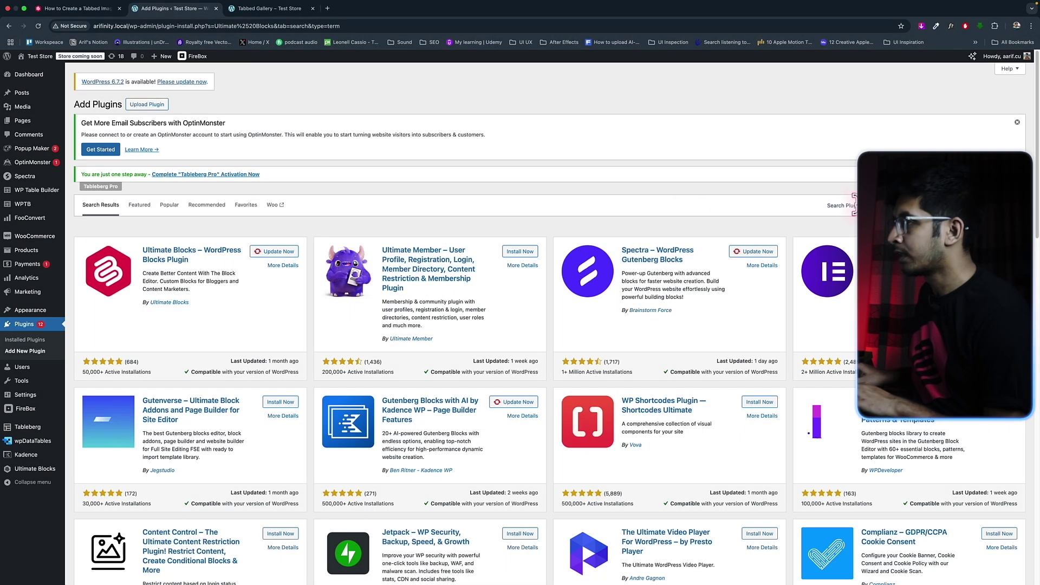